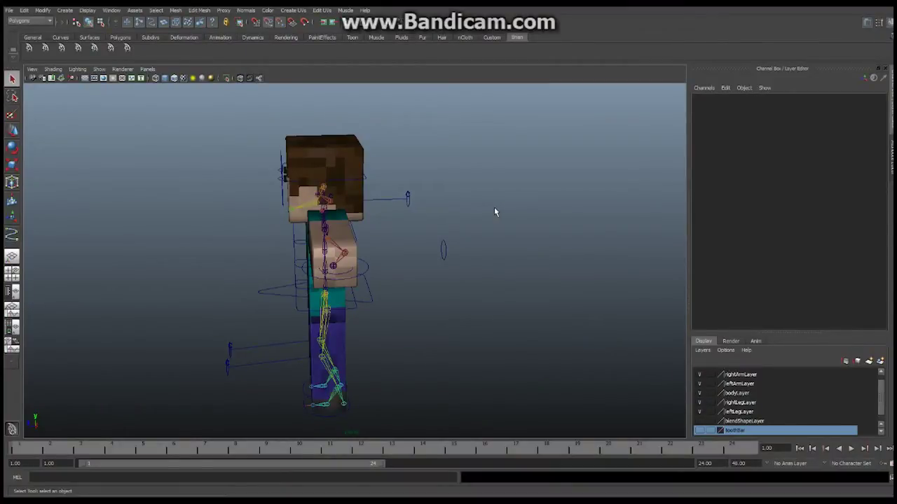
Examine the character rig from several angles, focusing on the pole vector controls and connecting lines at the arms and legs.
alt+drag(439, 230, 410, 212)
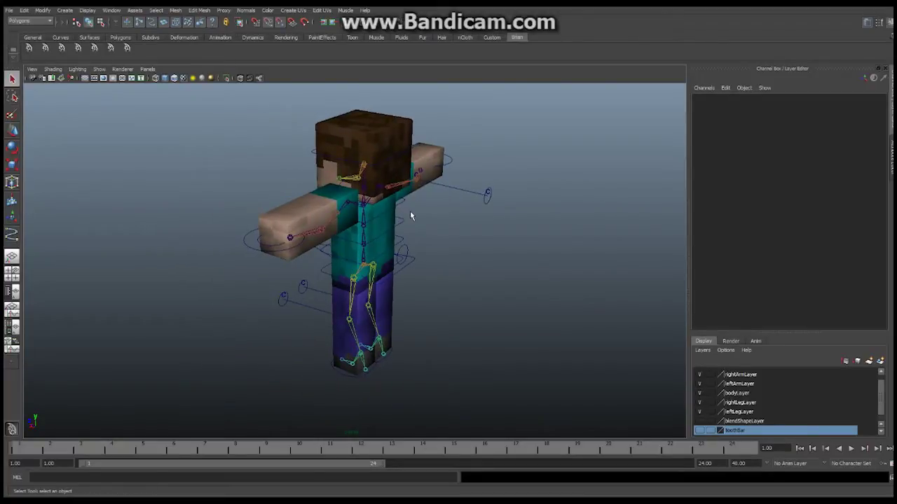
mouse_move(410, 213)
alt+mouse_down()
mouse_move(386, 254)
mouse_move(416, 229)
alt+mouse_up()
alt+middle_drag(483, 207, 492, 225)
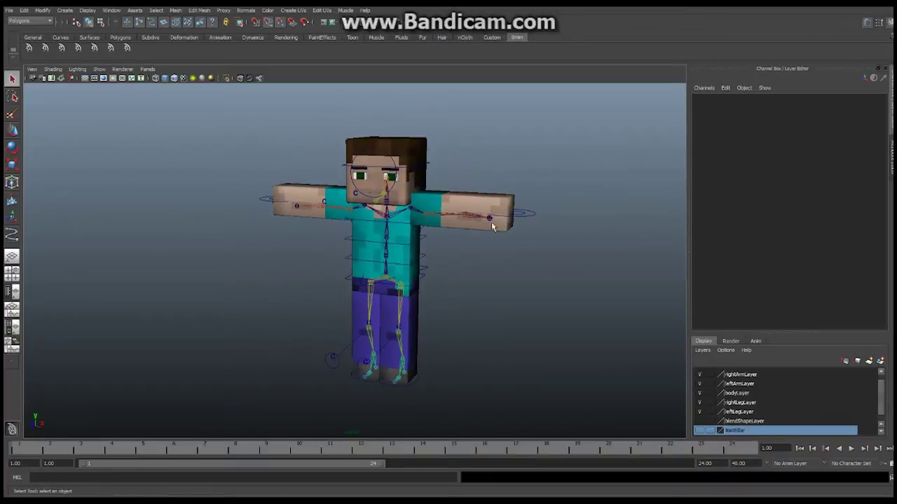
alt+drag(492, 224, 503, 221)
alt+middle_drag(503, 221, 501, 242)
alt+right_drag(429, 240, 492, 240)
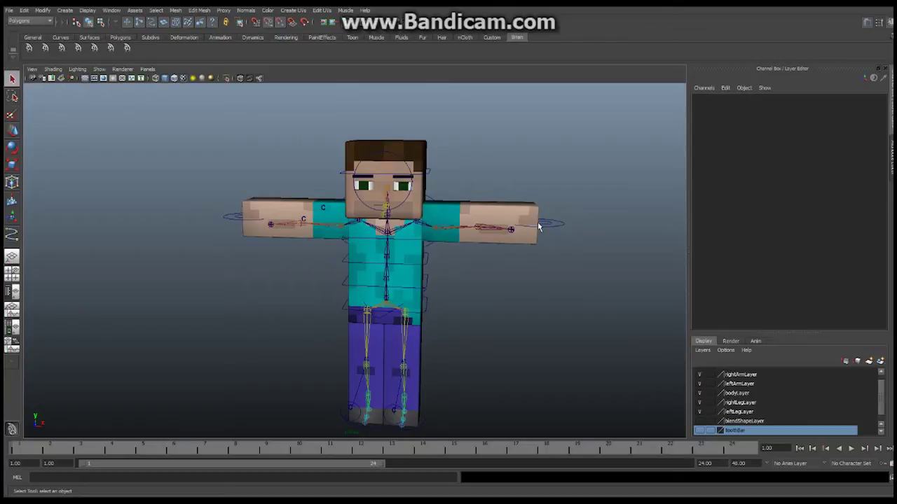
alt+drag(520, 221, 589, 322)
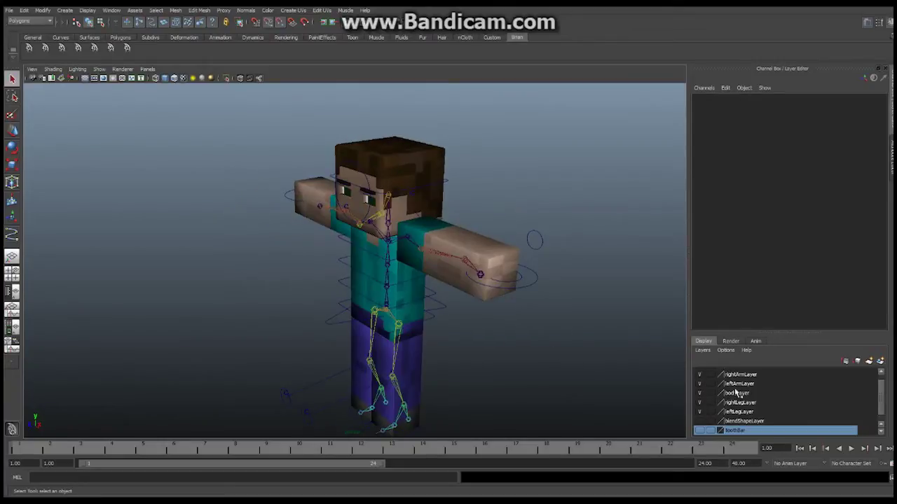
alt+drag(477, 249, 408, 215)
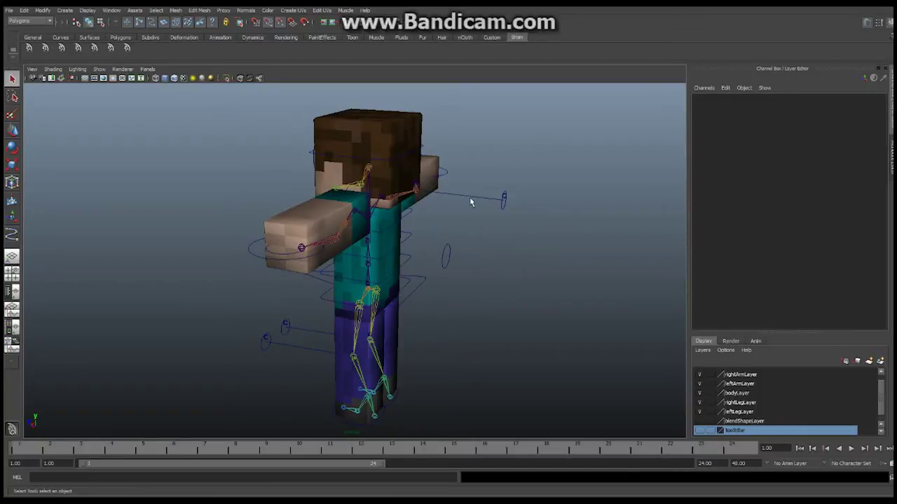
alt+drag(371, 325, 423, 274)
alt+middle_drag(405, 302, 391, 247)
alt+right_drag(263, 248, 433, 231)
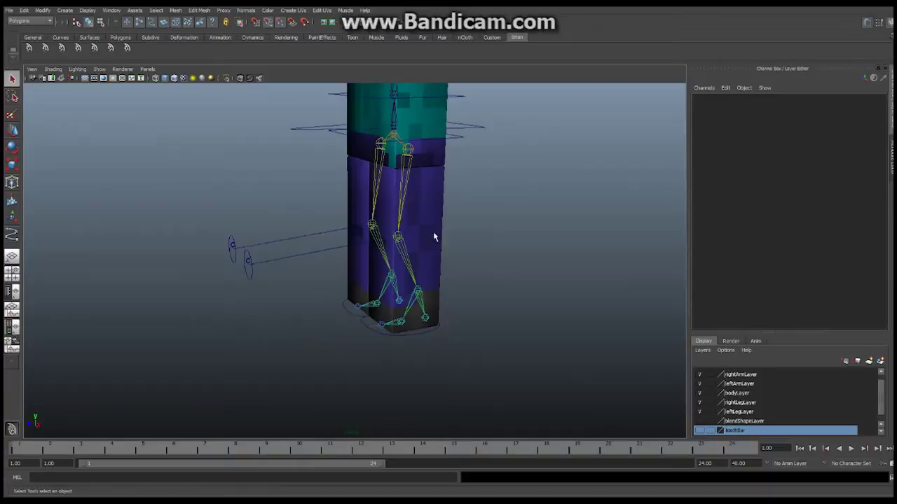
alt+drag(357, 218, 333, 272)
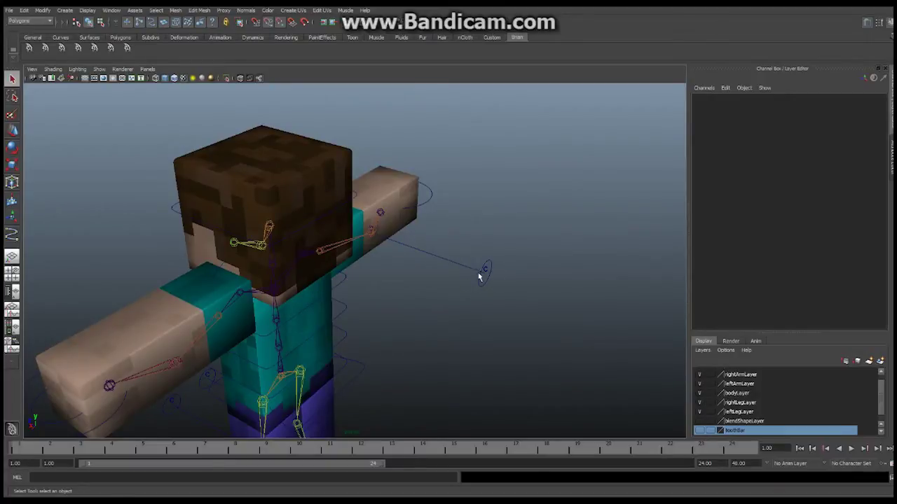
alt+drag(404, 291, 479, 303)
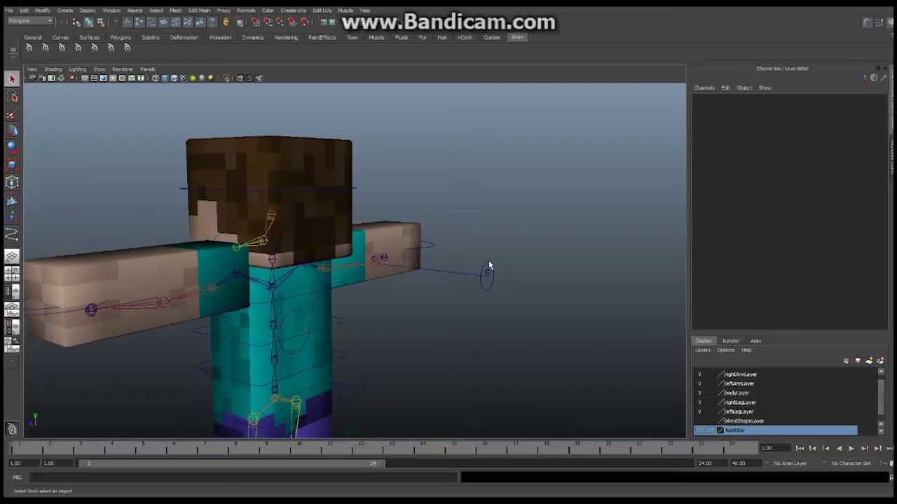
Try moving the right arm's pole vector control vertically to test its connecting line, and undo the move.
right_drag(489, 262, 524, 250)
click(489, 270)
key(w)
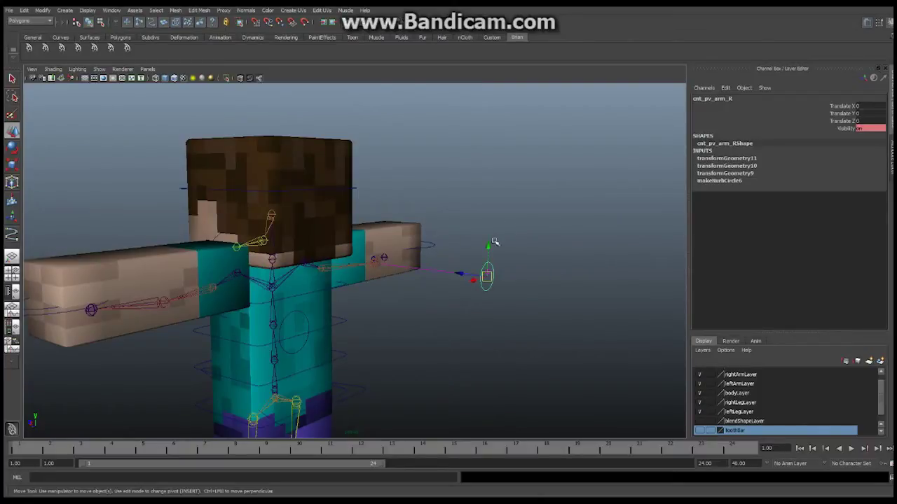
drag(489, 247, 456, 253)
key(ctrl+z)
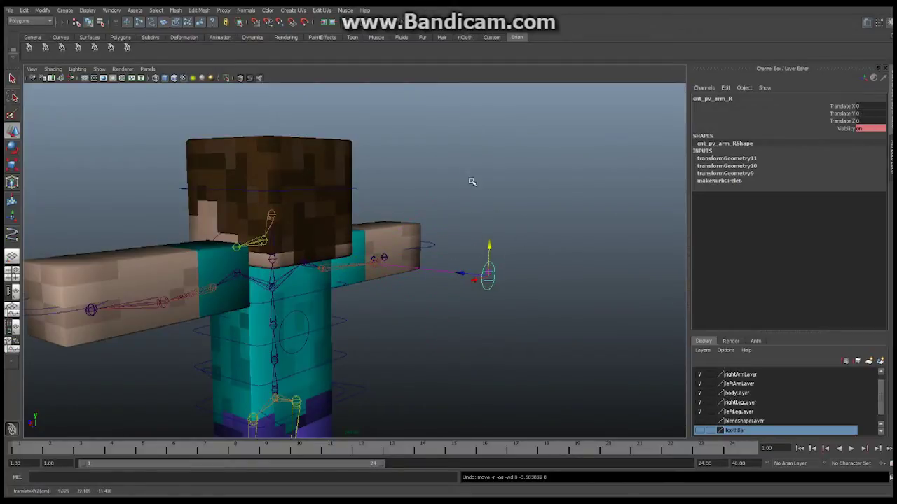
Try moving the right leg's pole vector control along X to test its connecting line, and undo both moves.
alt+middle_drag(436, 288, 447, 205)
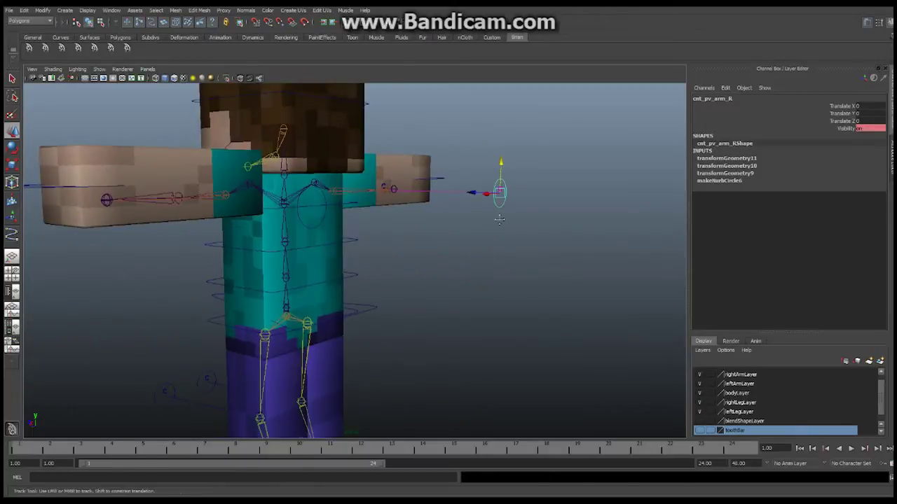
mouse_move(441, 208)
alt+mouse_down()
mouse_move(406, 243)
mouse_move(526, 244)
mouse_move(369, 127)
mouse_move(498, 218)
mouse_move(378, 87)
mouse_move(561, 196)
mouse_move(388, 124)
mouse_move(419, 157)
mouse_move(436, 196)
mouse_move(434, 219)
alt+mouse_up()
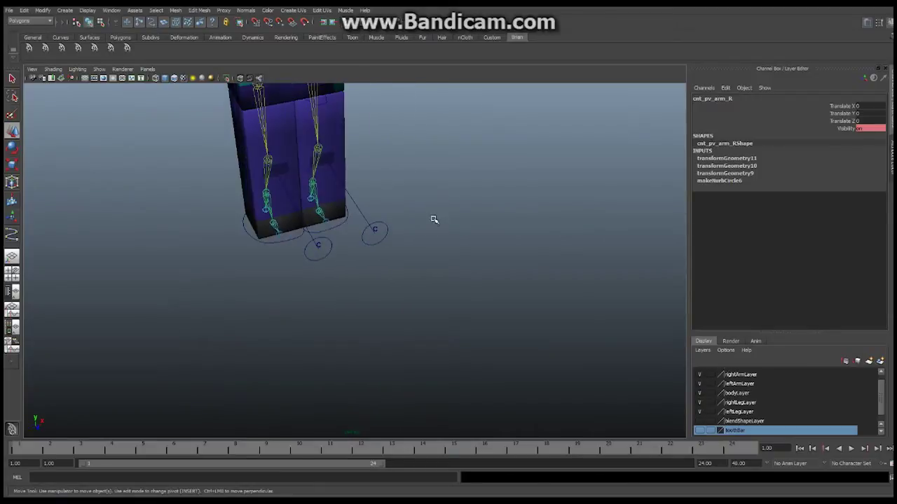
click(317, 246)
mouse_move(346, 242)
mouse_down()
mouse_move(420, 223)
mouse_move(310, 196)
mouse_move(333, 231)
mouse_up()
alt+drag(409, 263, 454, 261)
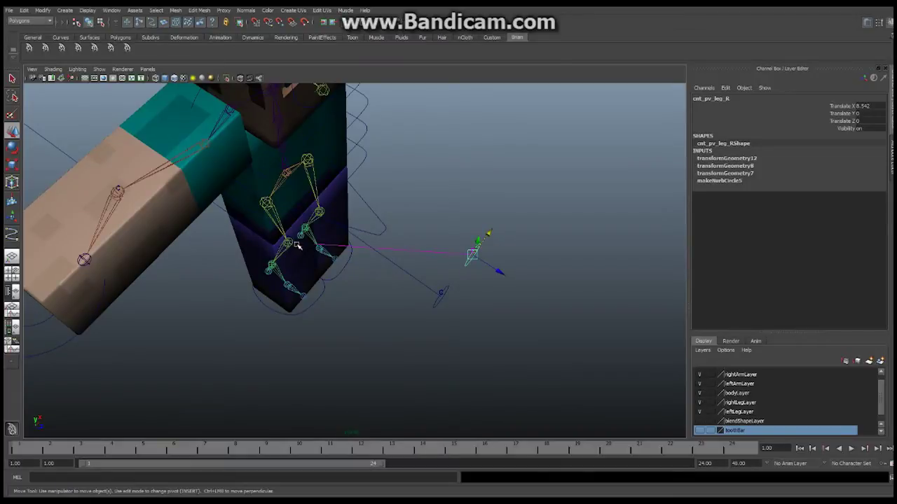
drag(489, 236, 389, 292)
key(ctrl+z)
key(ctrl+z)
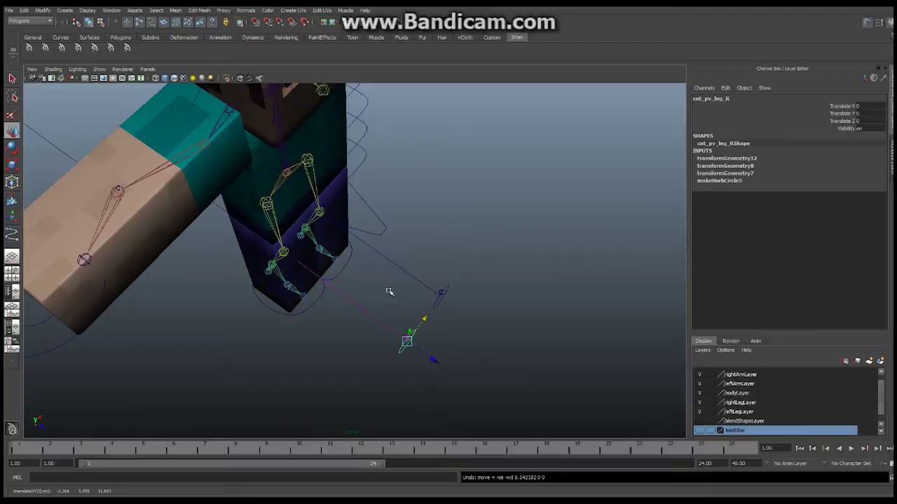
Activate the CV Curve Tool and open its settings, using a curve degree of 1 Linear.
alt+drag(414, 245, 506, 278)
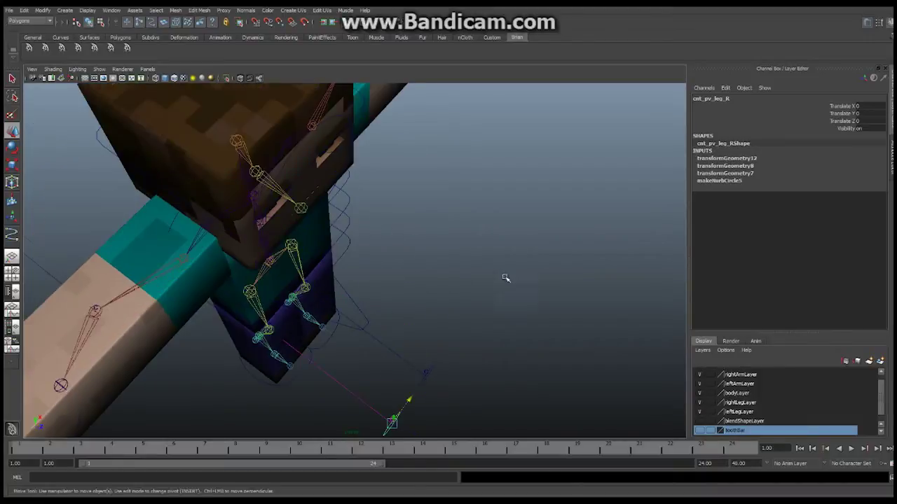
alt+right_drag(506, 279, 348, 226)
alt+drag(348, 226, 333, 222)
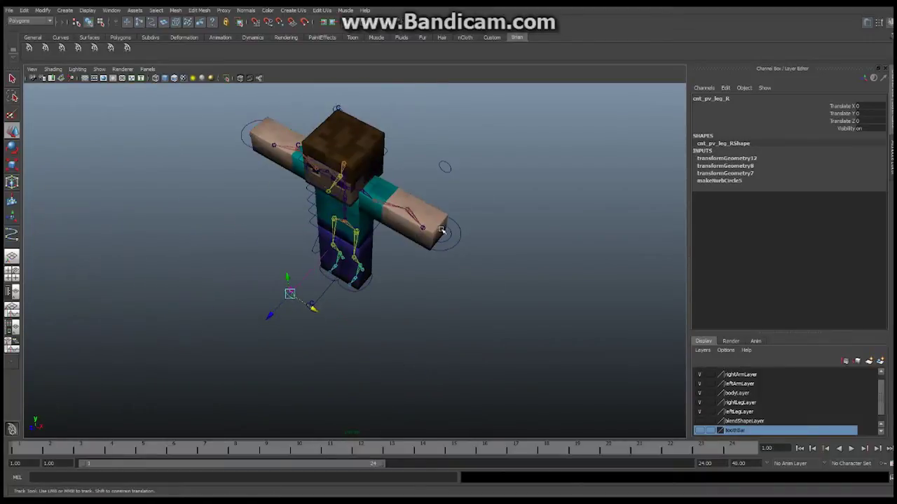
alt+drag(459, 209, 356, 203)
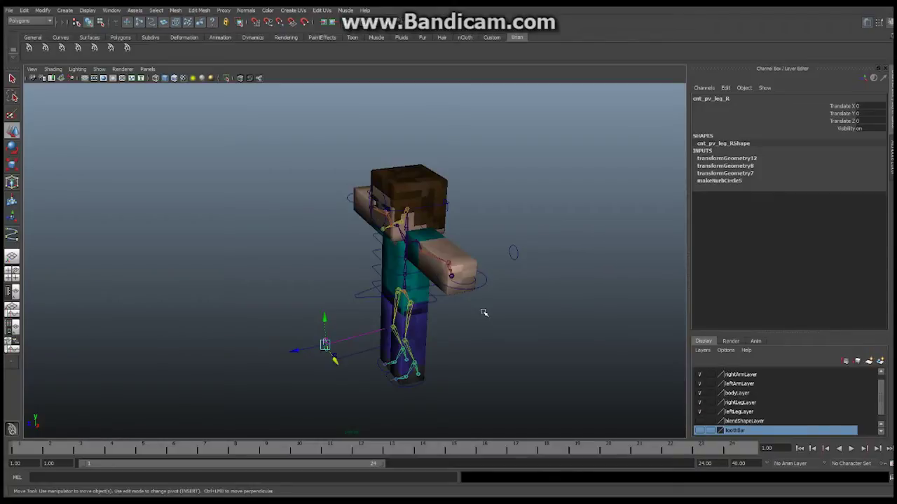
alt+drag(511, 262, 390, 272)
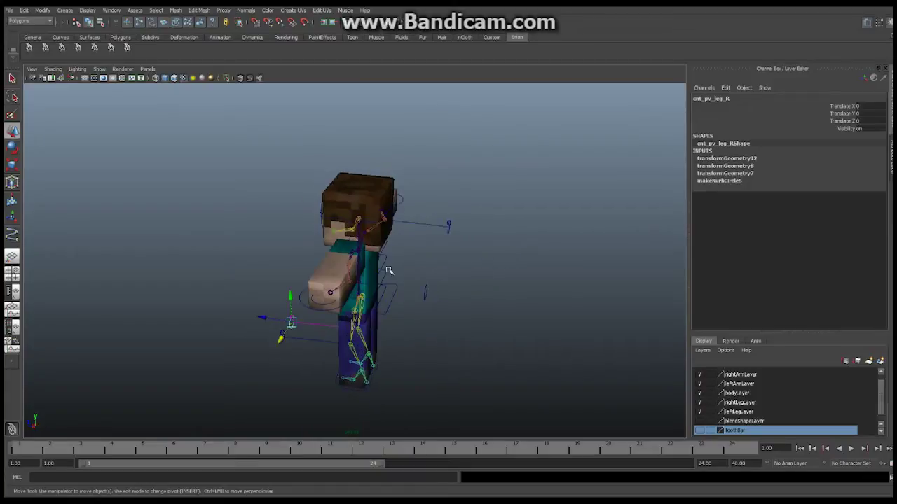
alt+right_drag(390, 271, 517, 256)
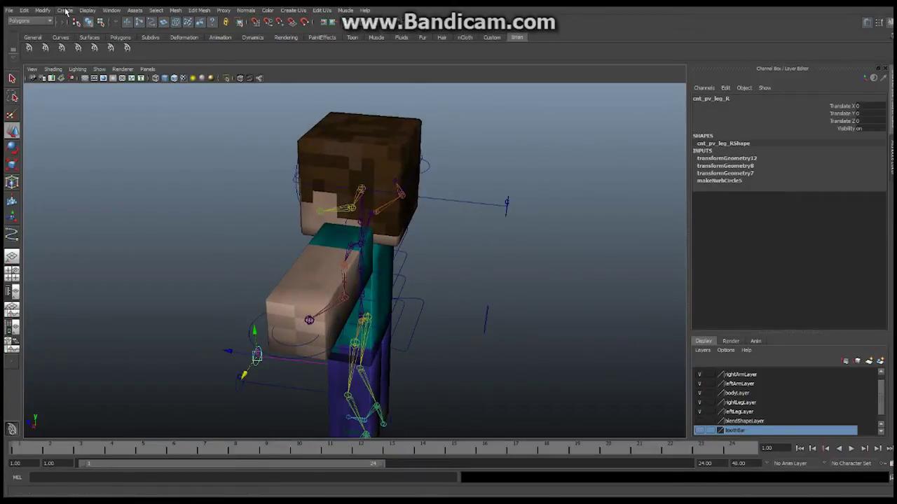
click(64, 11)
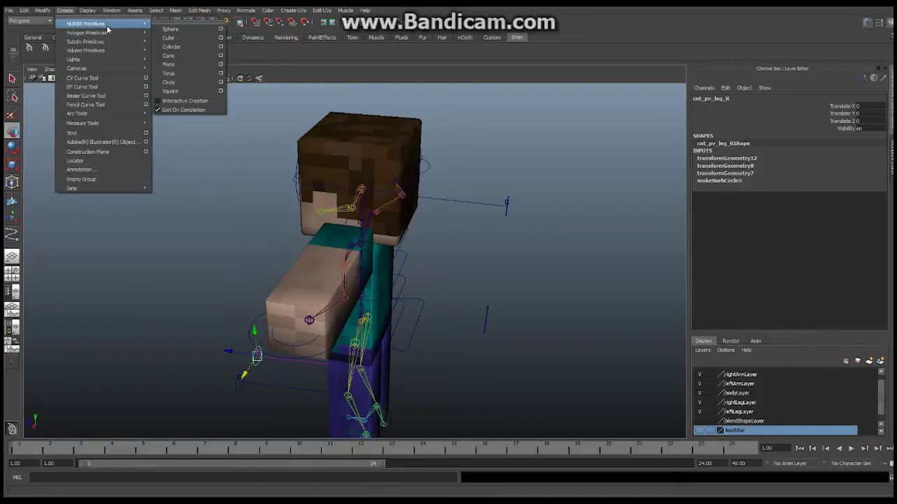
mouse_move(100, 70)
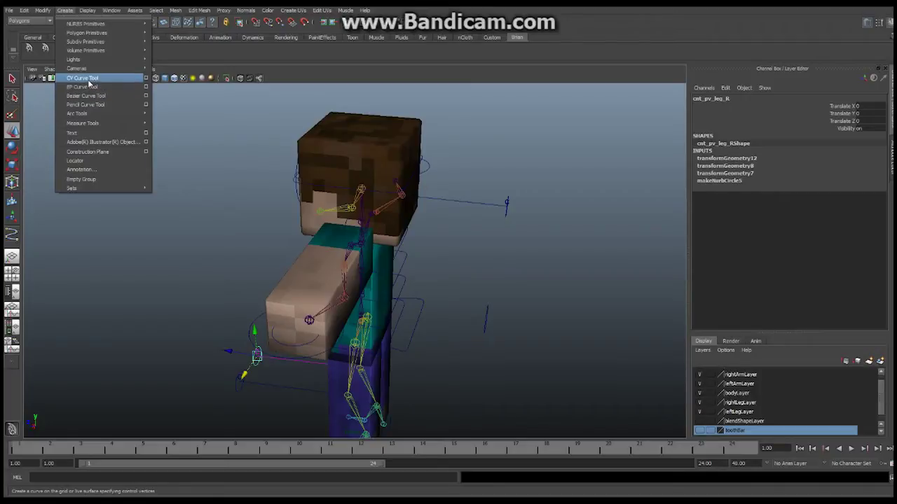
click(82, 78)
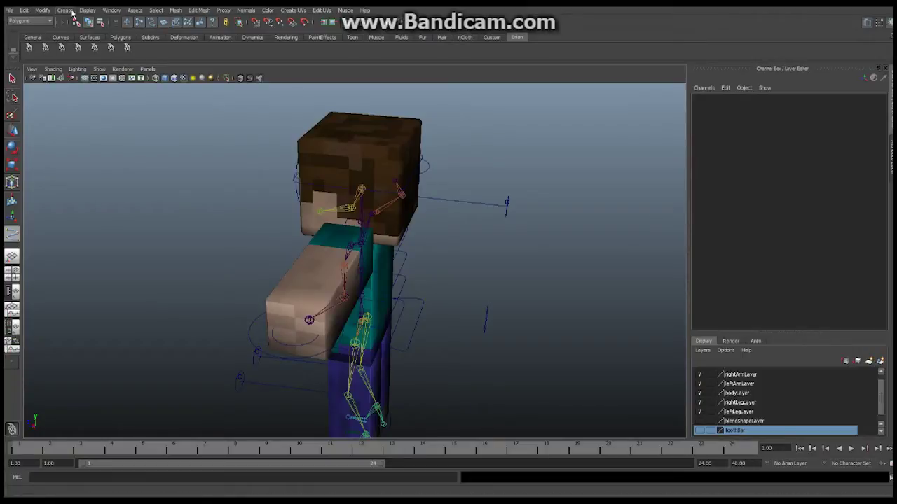
click(70, 10)
click(146, 78)
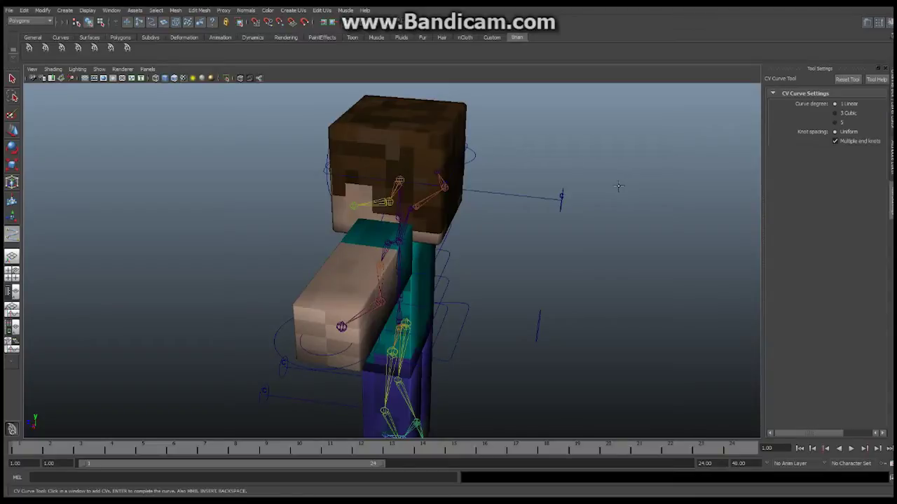
Turn on snapping to points for placing the curve's vertices near the left arm.
alt+drag(446, 315, 398, 248)
alt+right_drag(398, 247, 423, 222)
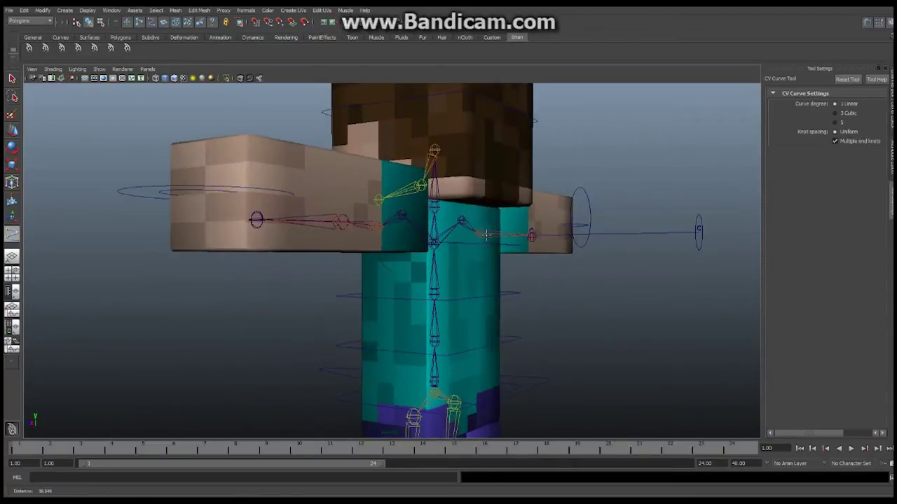
alt+middle_drag(423, 220, 466, 234)
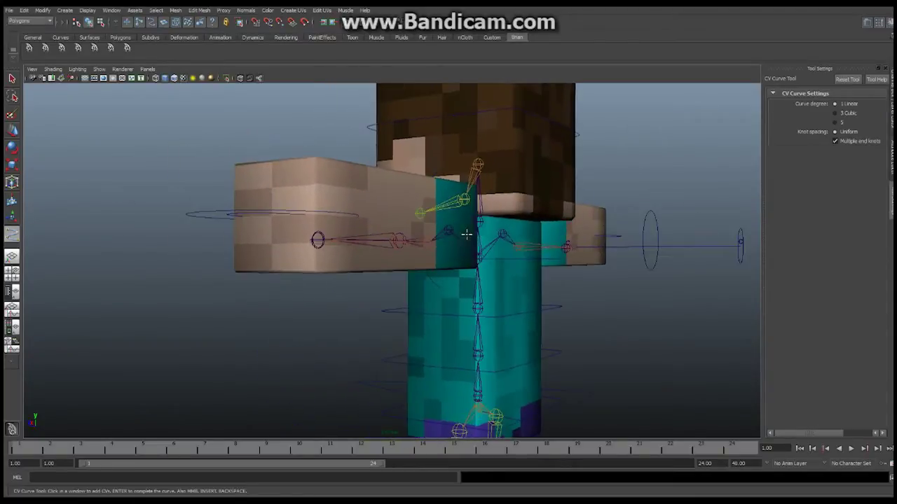
click(280, 23)
alt+drag(476, 208, 420, 219)
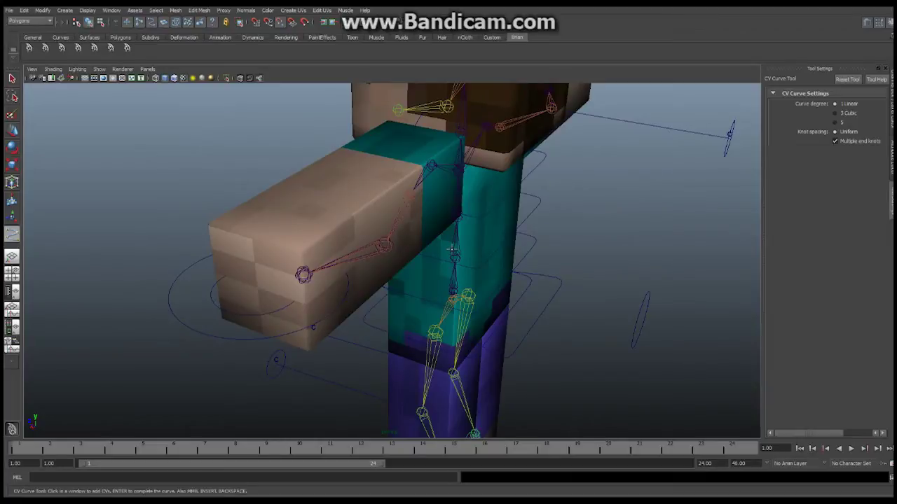
alt+drag(409, 264, 439, 250)
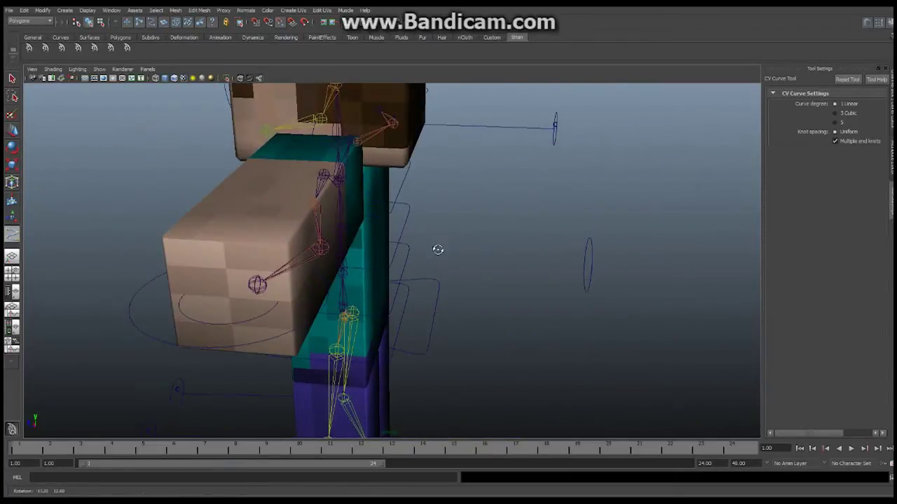
scroll(191, 180, up, 3)
click(102, 70)
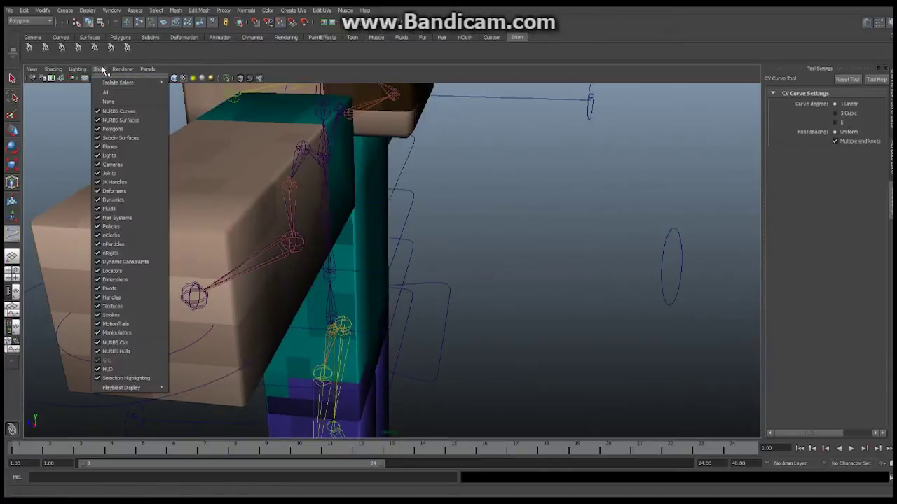
click(102, 70)
alt+middle_drag(624, 242, 562, 217)
scroll(563, 217, down, 2)
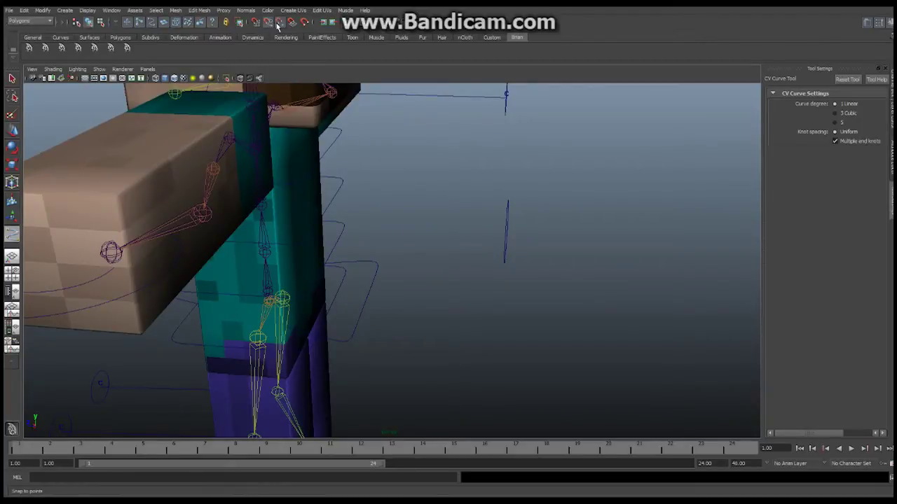
Draw a straight CV curve between the left elbow joint and the edge of the circle control behind that arm.
alt+drag(479, 218, 530, 215)
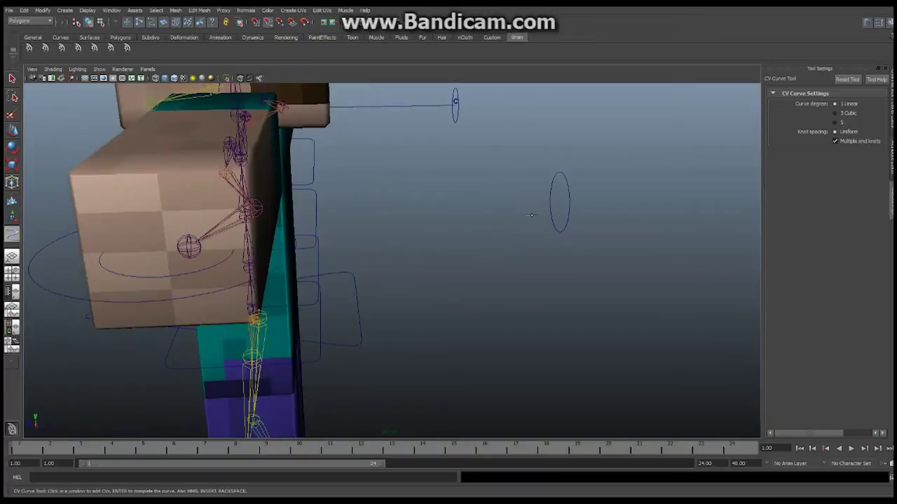
click(569, 192)
alt+drag(373, 227, 309, 243)
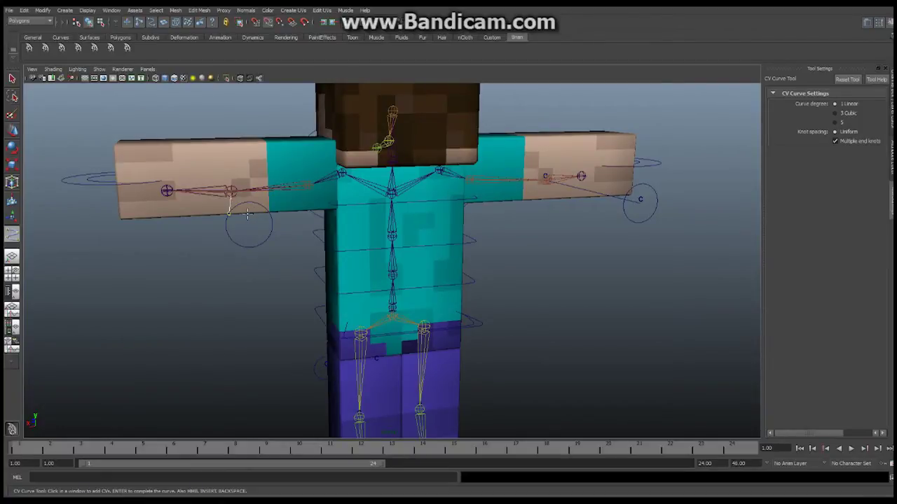
alt+drag(278, 211, 287, 215)
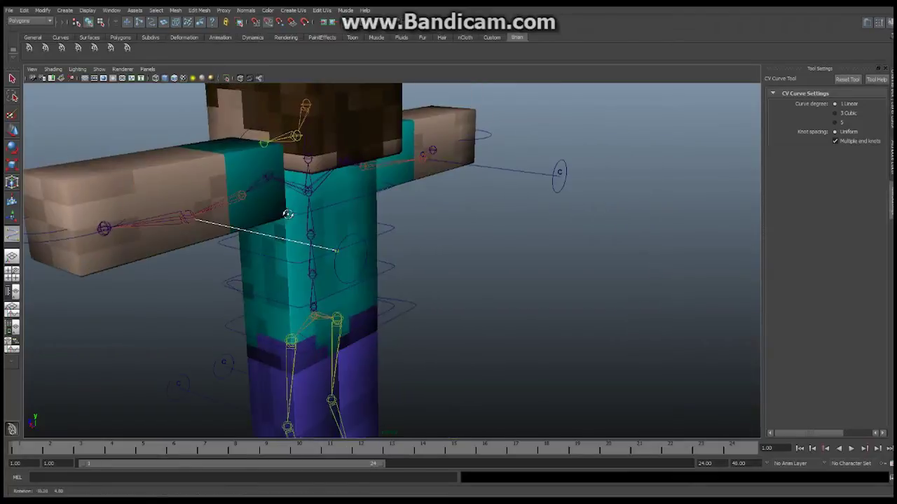
Turn off curve snapping, and complete and select the new line between the left elbow and its circle control.
click(268, 21)
alt+drag(376, 217, 386, 220)
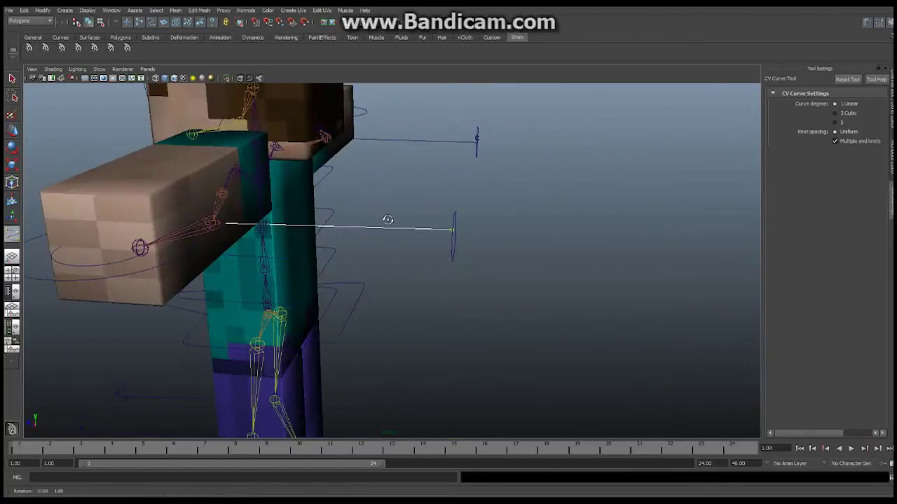
alt+middle_drag(411, 220, 393, 215)
alt+drag(392, 215, 469, 200)
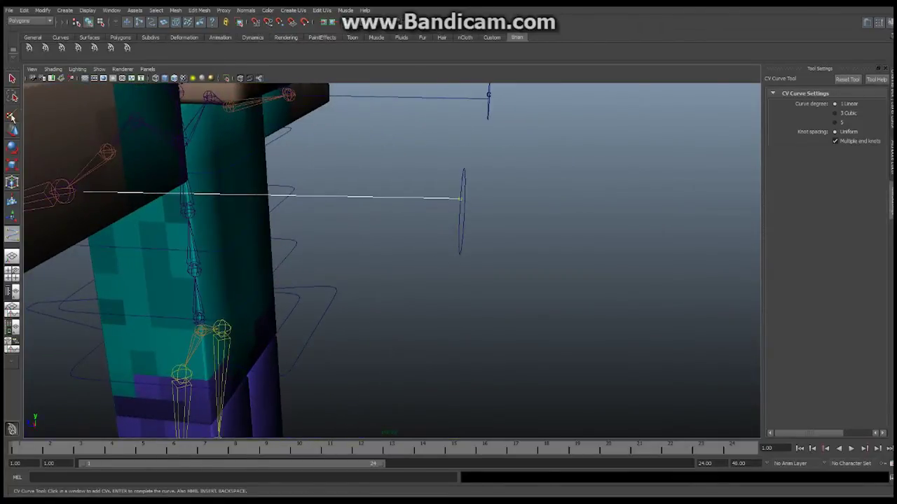
click(12, 78)
click(458, 199)
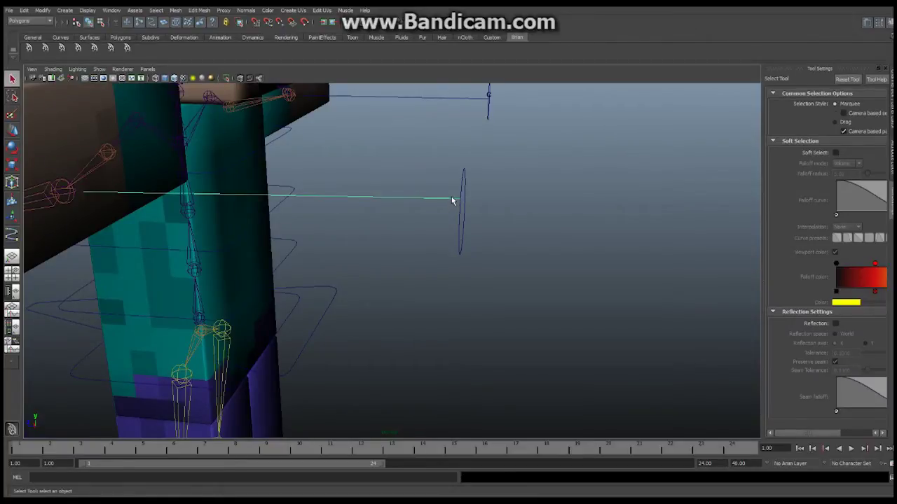
Show the new line's control vertices and select the end vertex at the left arm's pole vector circle.
right_click(451, 200)
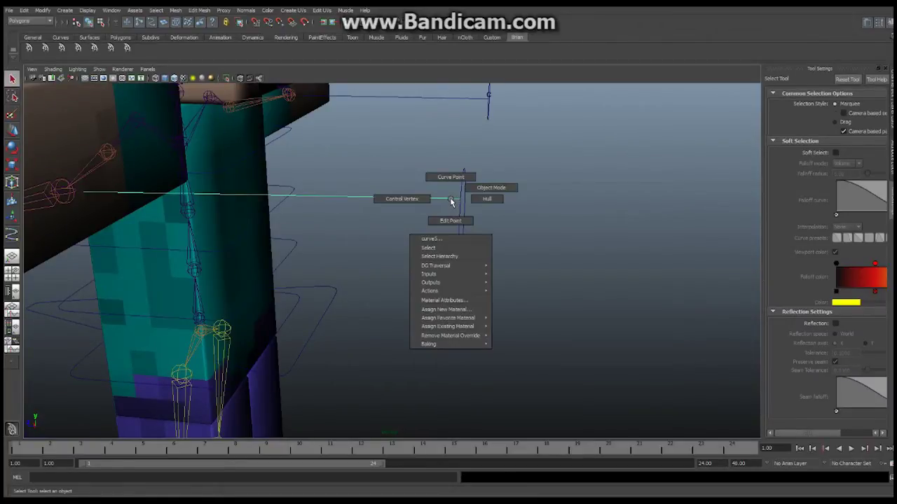
click(413, 199)
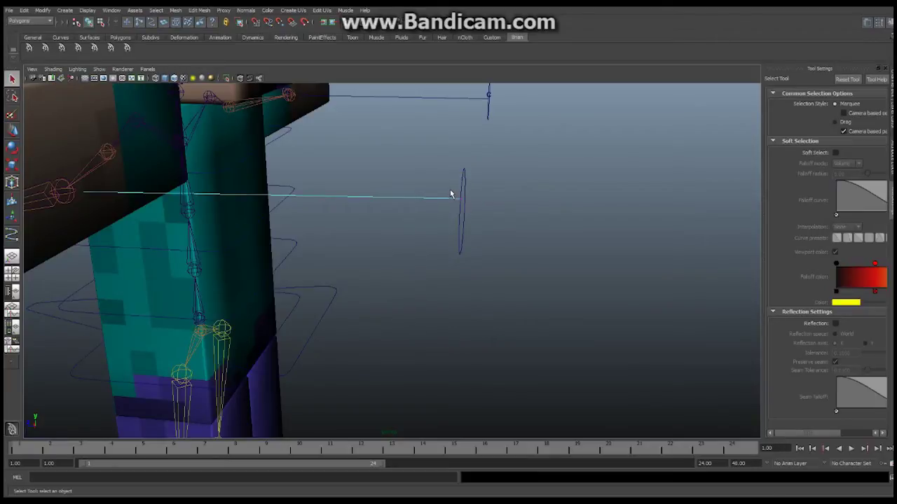
alt+drag(481, 206, 450, 201)
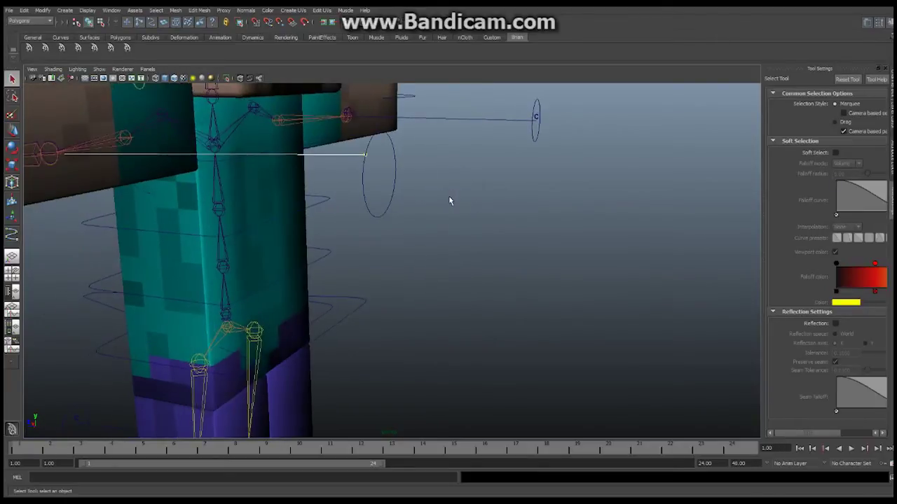
Switch to the Animation menu set and create a cluster deformer on the line's selected end vertex.
click(50, 21)
click(34, 29)
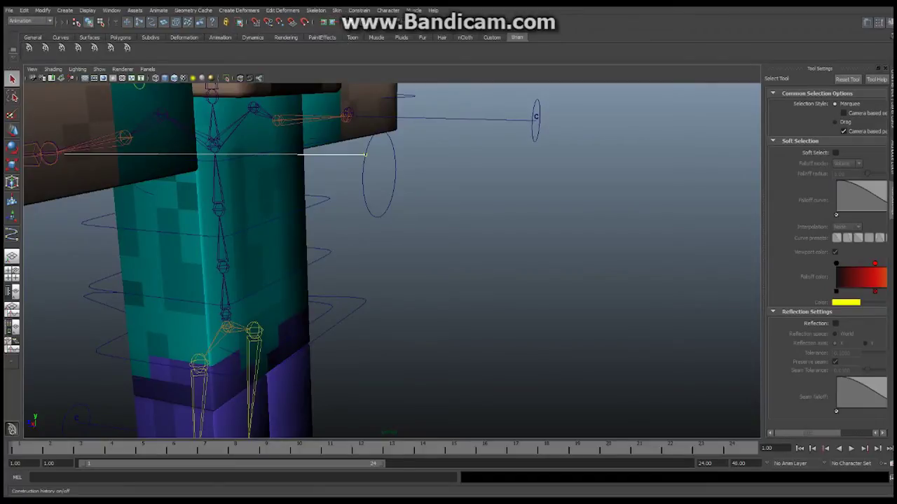
click(247, 11)
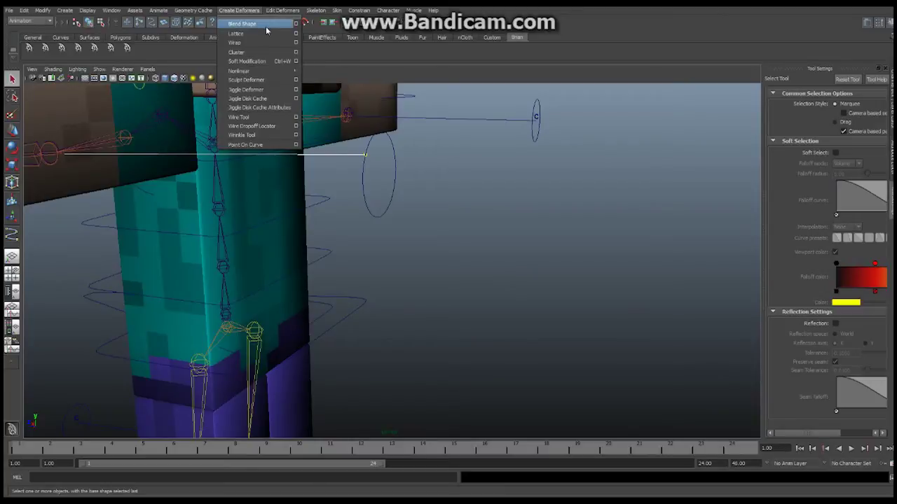
click(237, 52)
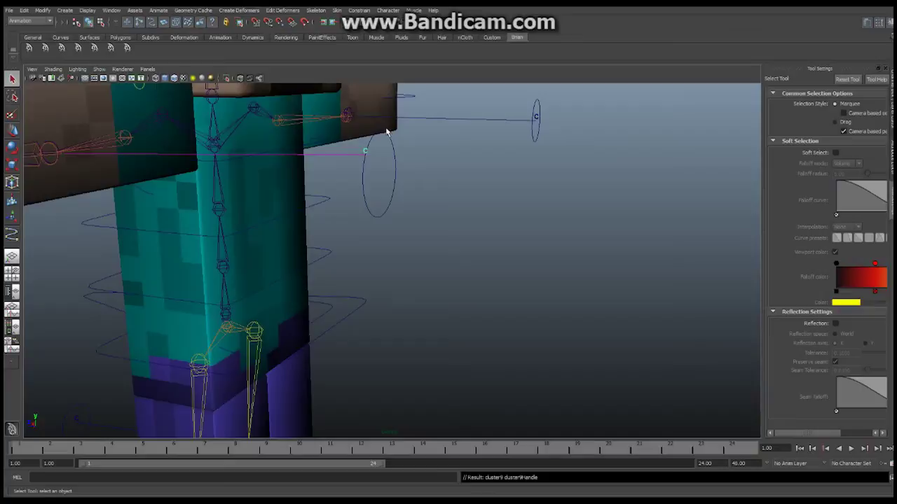
alt+drag(367, 151, 322, 201)
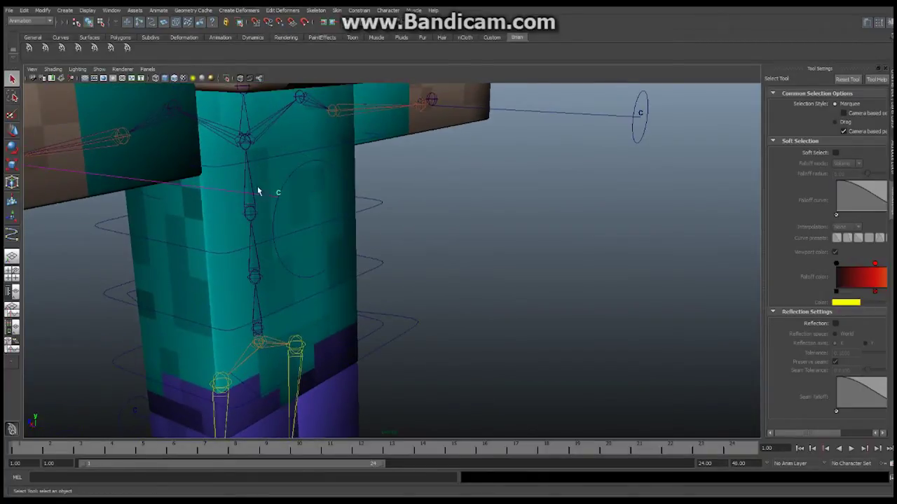
alt+drag(257, 190, 452, 204)
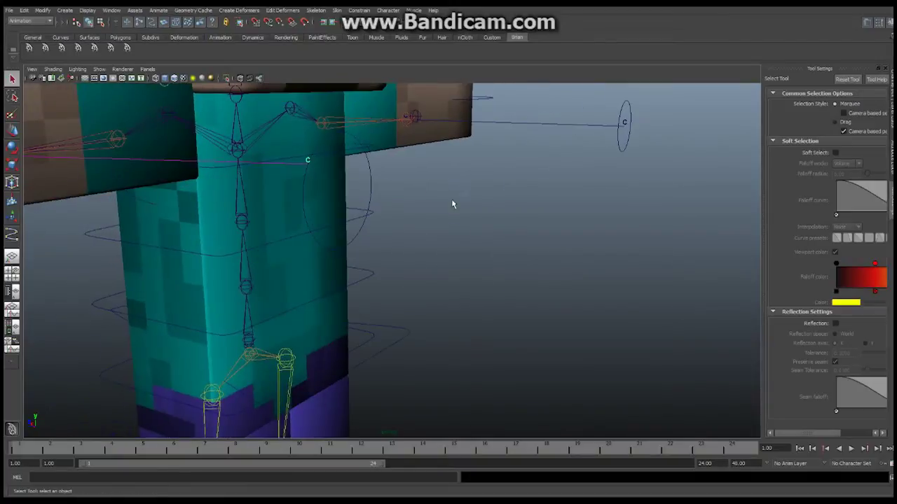
click(352, 157)
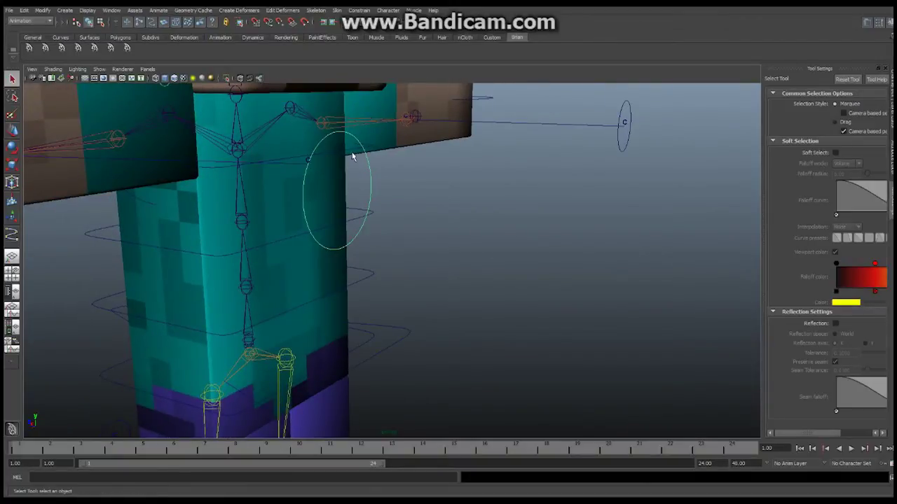
alt+drag(316, 171, 242, 197)
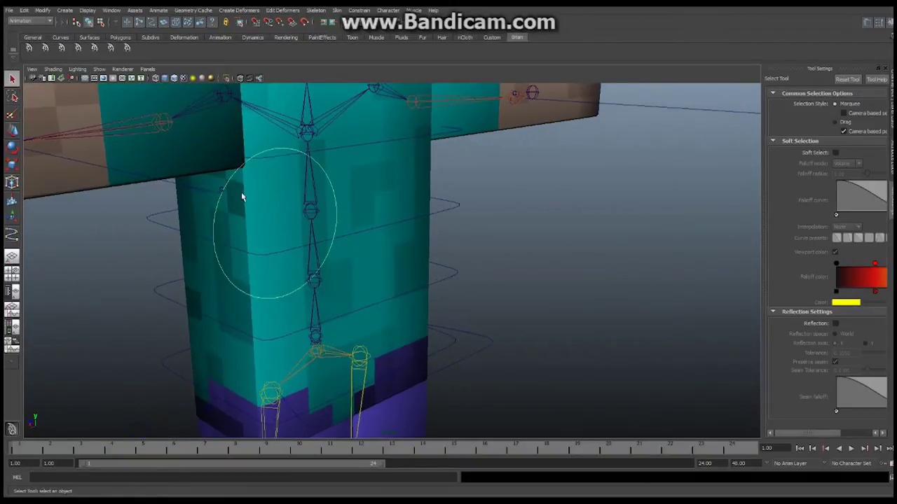
alt+drag(128, 214, 103, 206)
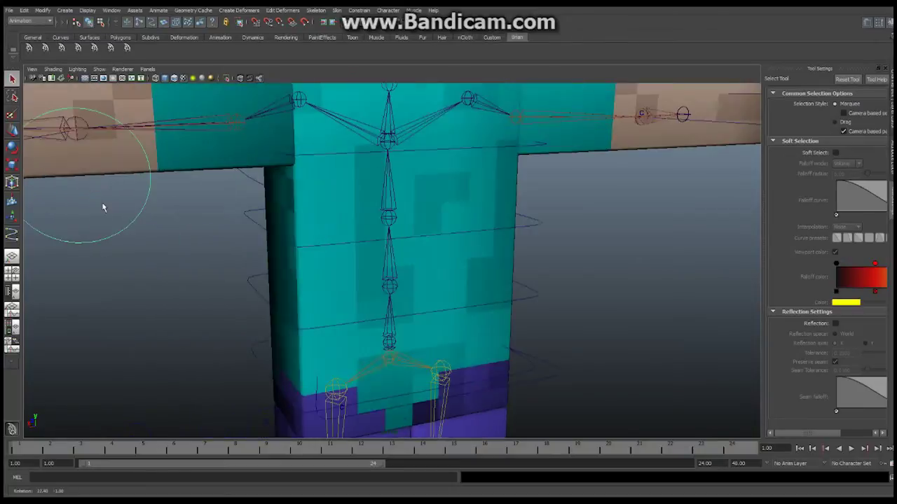
alt+middle_drag(103, 206, 294, 249)
scroll(254, 226, up, 4)
alt+drag(247, 186, 187, 230)
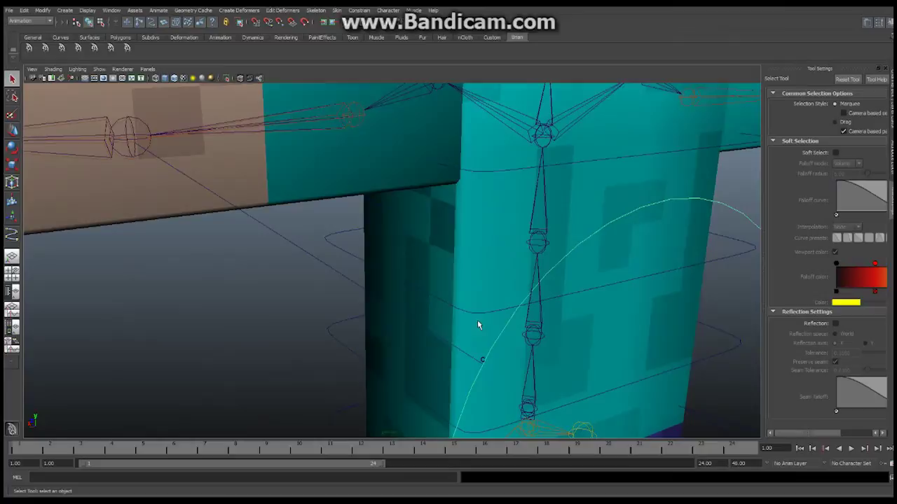
click(483, 361)
alt+drag(484, 361, 578, 199)
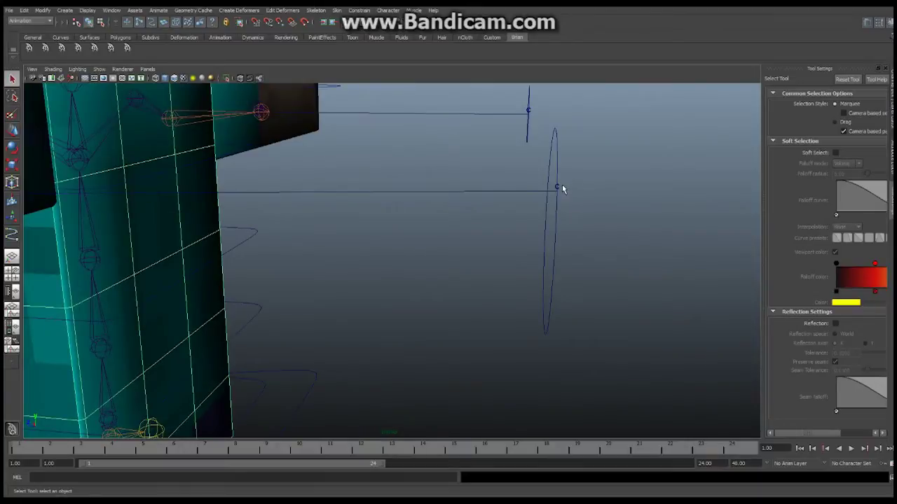
Select the cluster handle at the circle end of the line and activate the Move Tool.
click(559, 186)
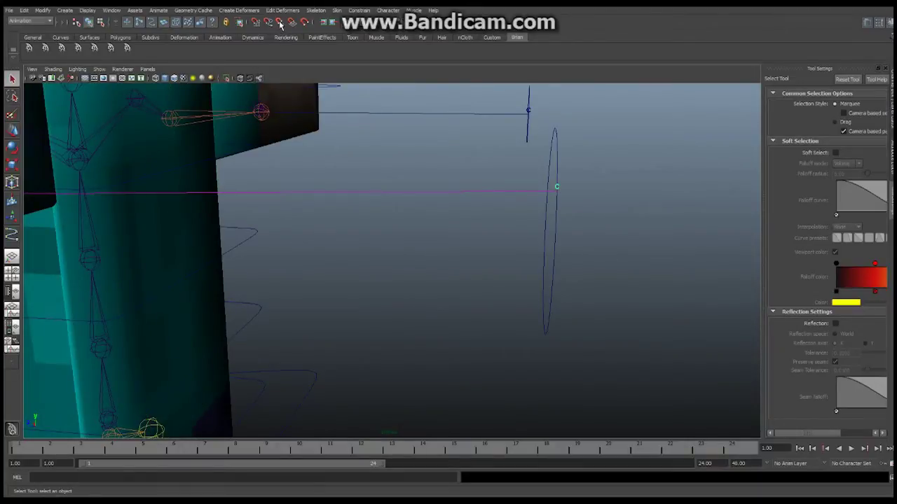
click(12, 131)
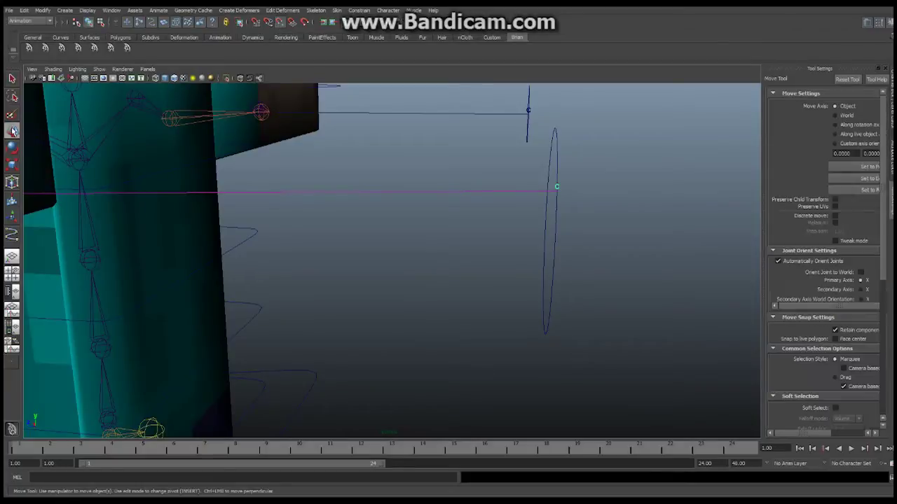
alt+drag(522, 209, 491, 208)
alt+middle_drag(460, 201, 468, 209)
alt+drag(469, 208, 484, 210)
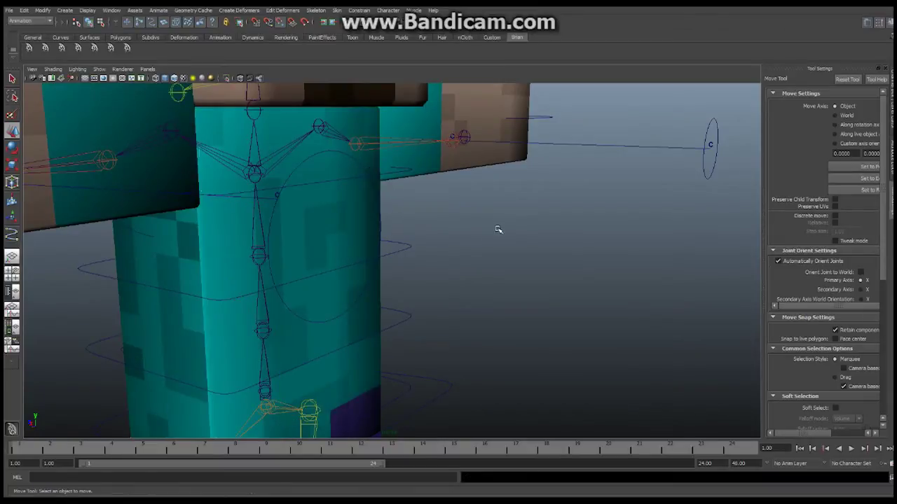
alt+drag(431, 235, 411, 224)
alt+drag(543, 183, 570, 196)
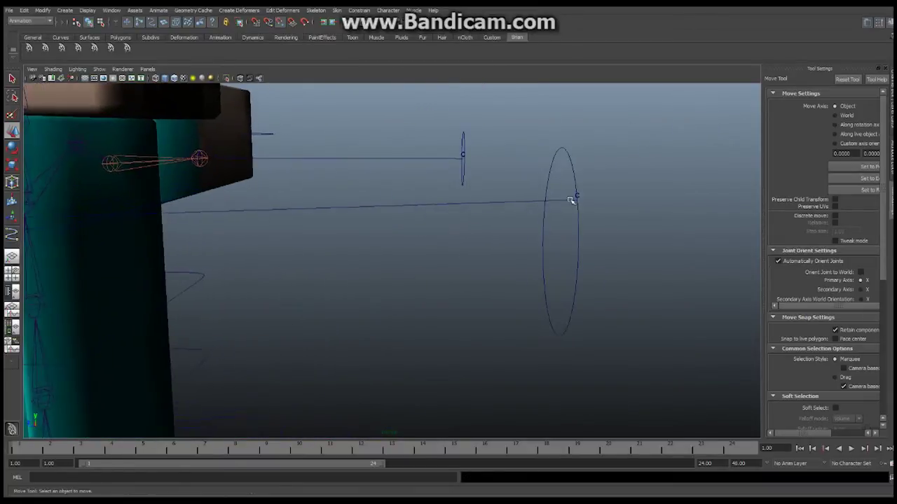
Select the left arm's pole vector circle, add the line's cluster handle to the selection, and turn off point snapping.
click(568, 157)
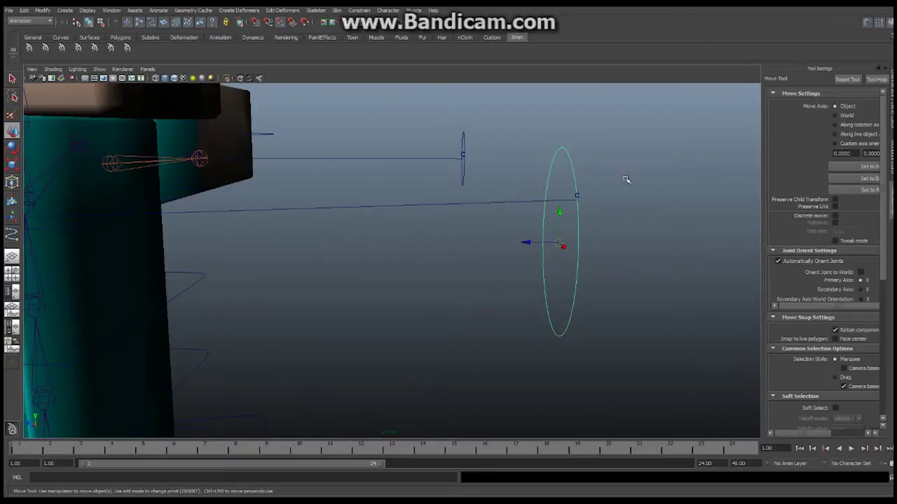
mouse_move(612, 195)
alt+mouse_down()
mouse_move(566, 198)
mouse_move(559, 213)
mouse_move(602, 194)
alt+mouse_up()
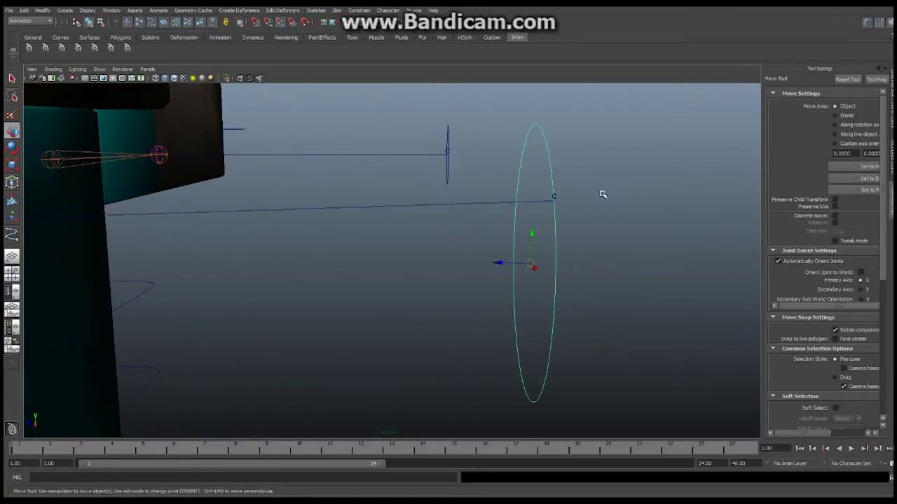
click(555, 199)
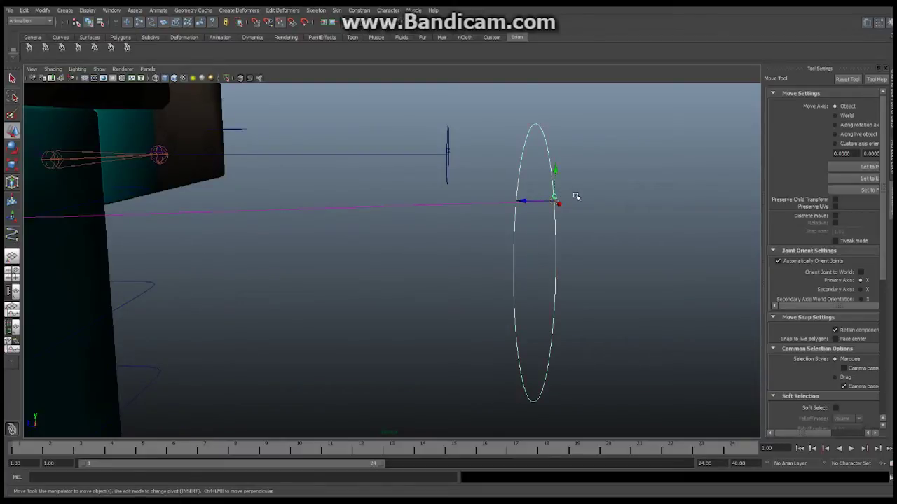
click(279, 24)
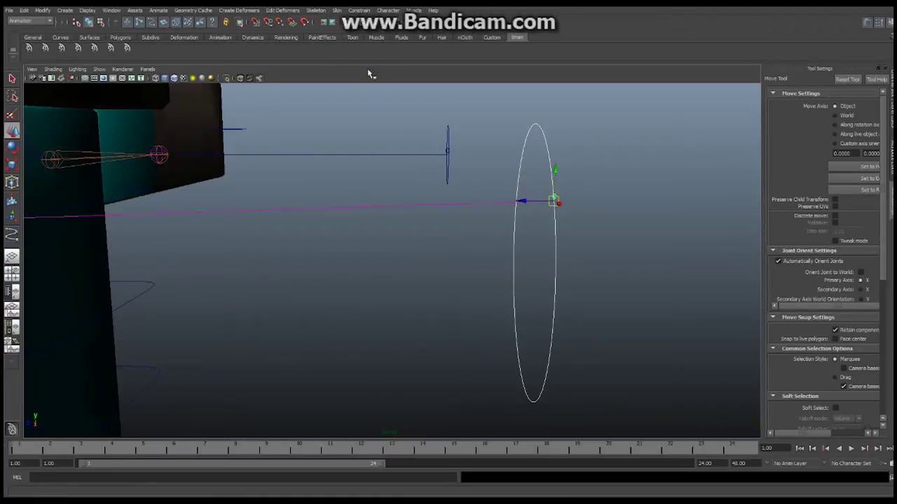
Point constrain the cluster handle to the pole vector circle on all axes with Maintain offset off and weight 1.
click(358, 11)
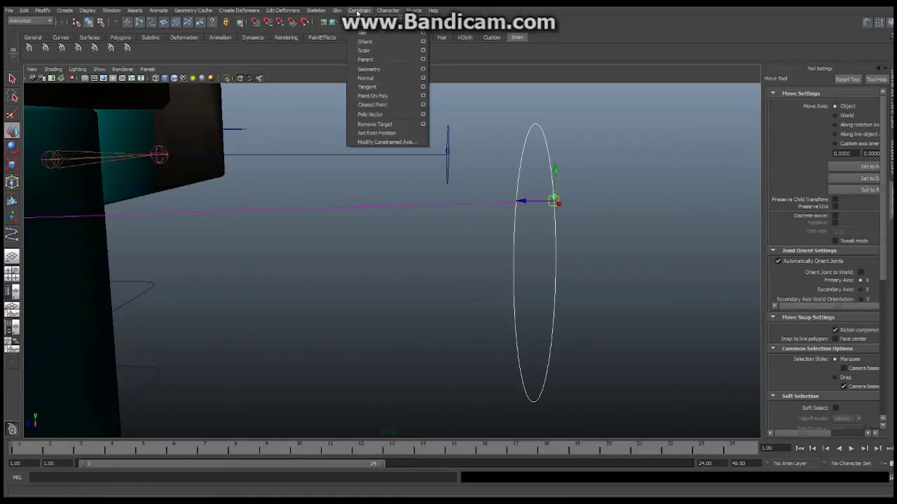
click(424, 24)
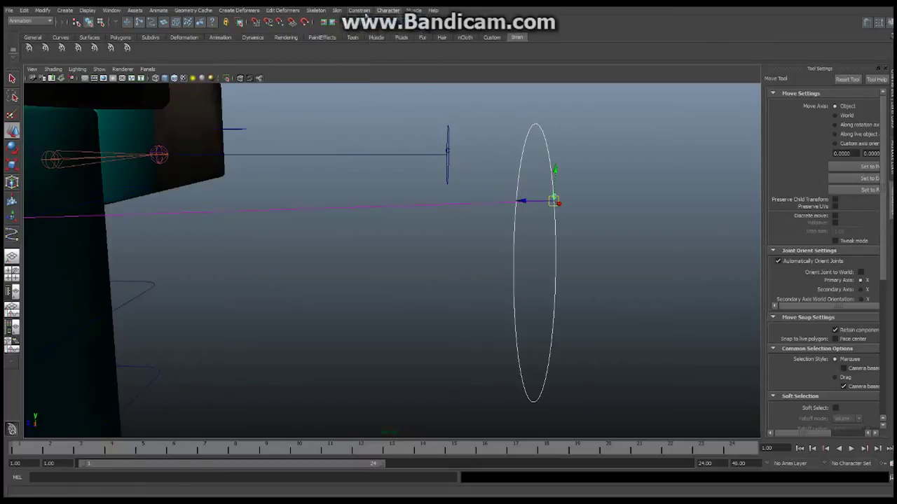
click(359, 10)
click(423, 23)
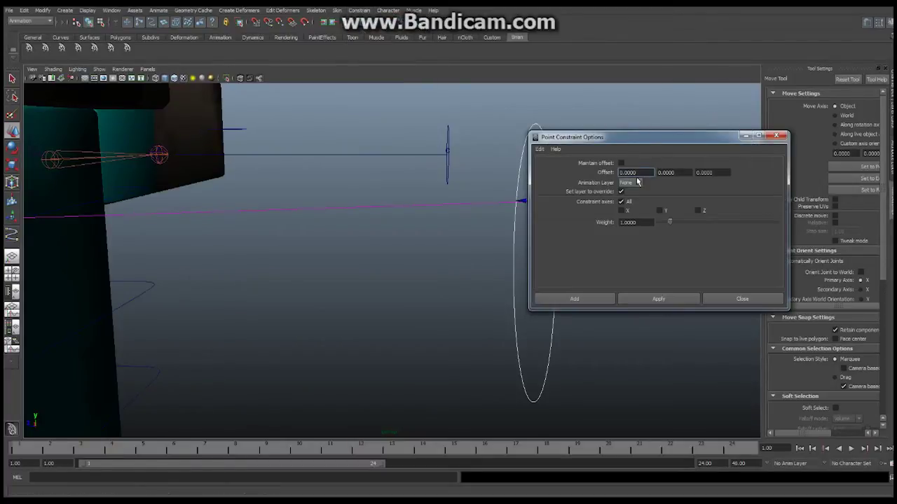
click(592, 299)
Try moving the left arm's pole vector circle to test whether the line follows, and undo the move.
alt+right_drag(662, 216, 588, 213)
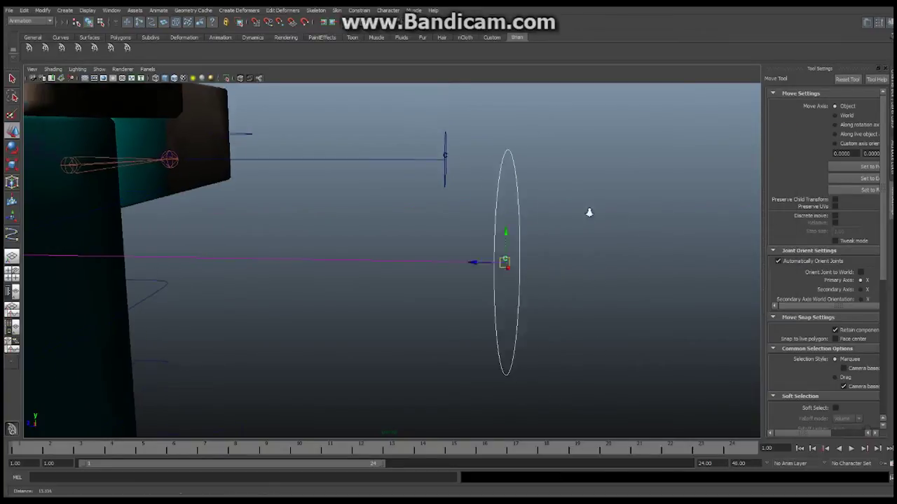
alt+drag(589, 212, 444, 216)
alt+right_drag(445, 216, 350, 220)
alt+drag(351, 220, 381, 234)
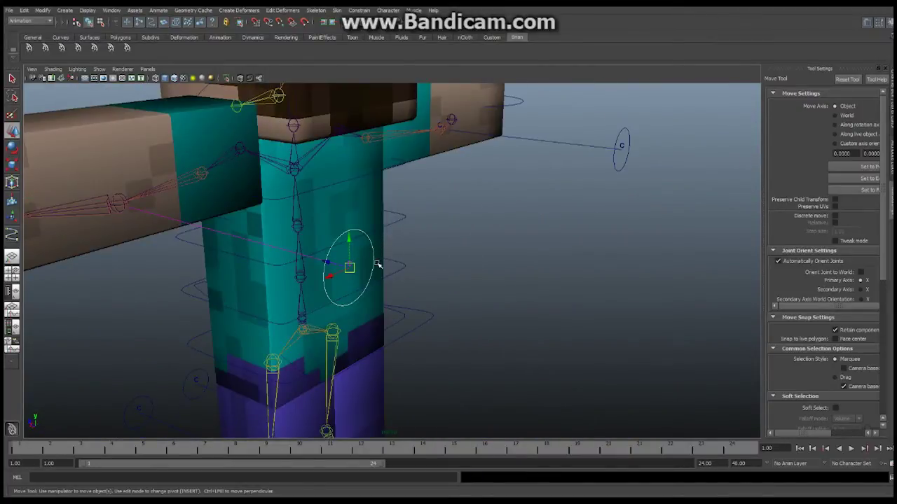
middle_drag(328, 277, 342, 246)
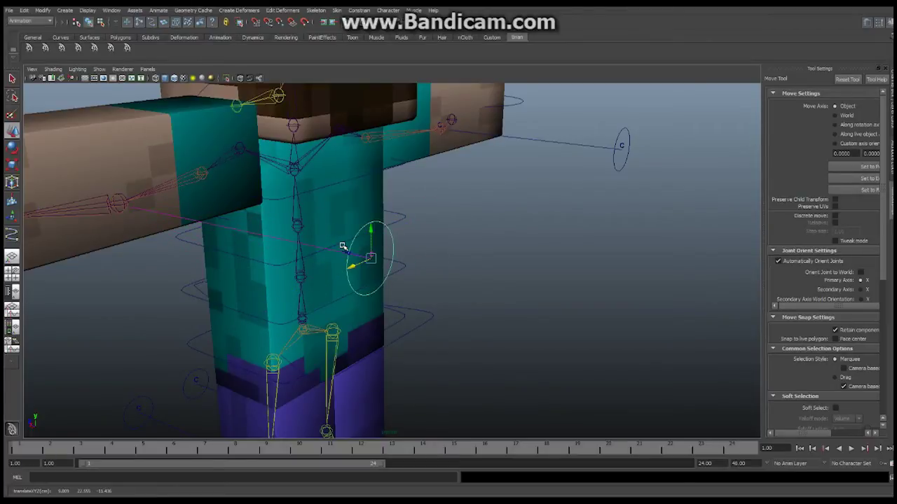
key(ctrl+z)
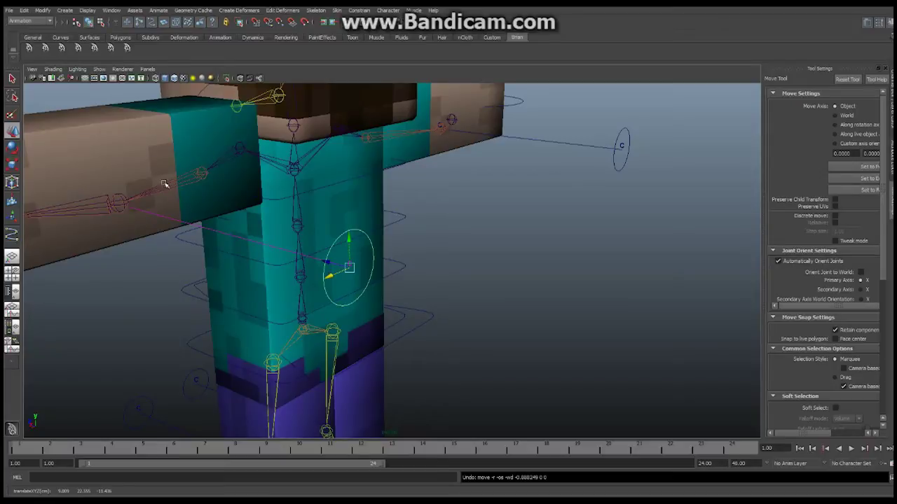
Open the Channel Box / Layer Editor and hide leftArmLayer to expose the left elbow joint.
alt+drag(164, 184, 215, 204)
scroll(247, 223, up, 3)
alt+middle_drag(178, 213, 253, 218)
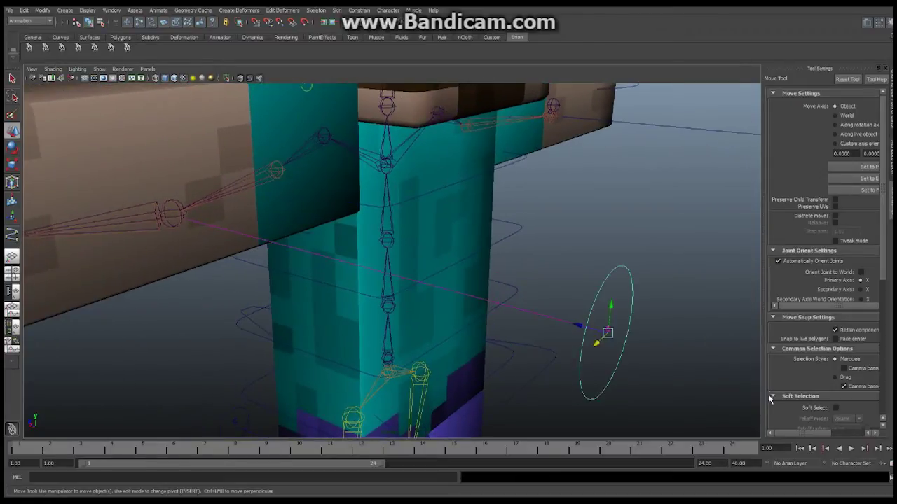
click(889, 182)
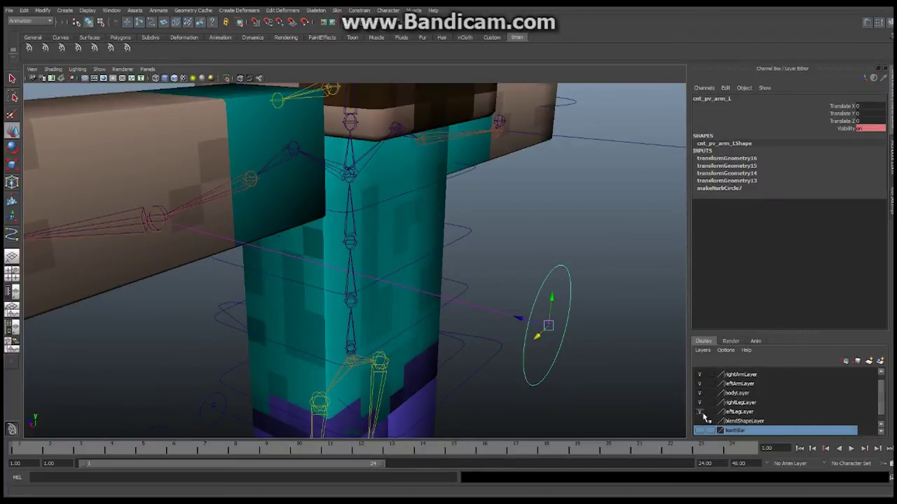
click(698, 384)
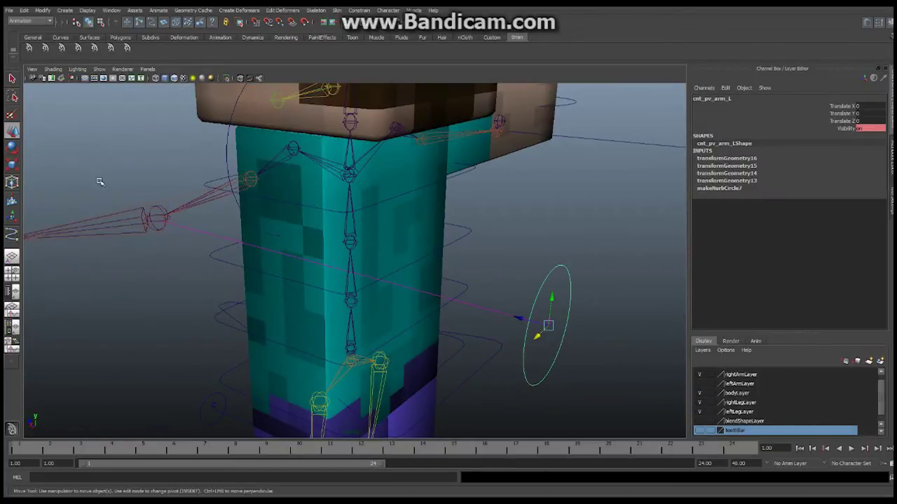
Select the connecting line between the exposed left elbow joint and the pole vector circle.
alt+middle_drag(234, 195, 133, 185)
alt+drag(133, 185, 176, 204)
alt+middle_drag(175, 204, 315, 212)
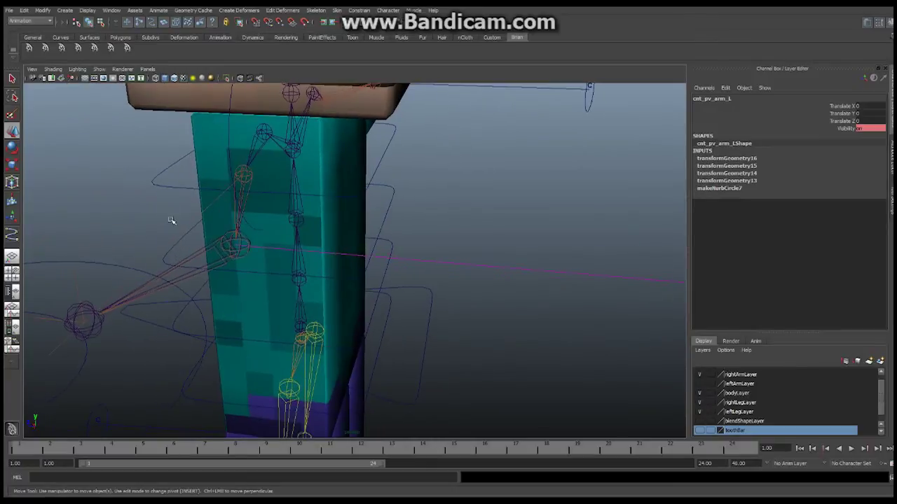
alt+right_drag(171, 220, 236, 226)
alt+drag(237, 226, 260, 245)
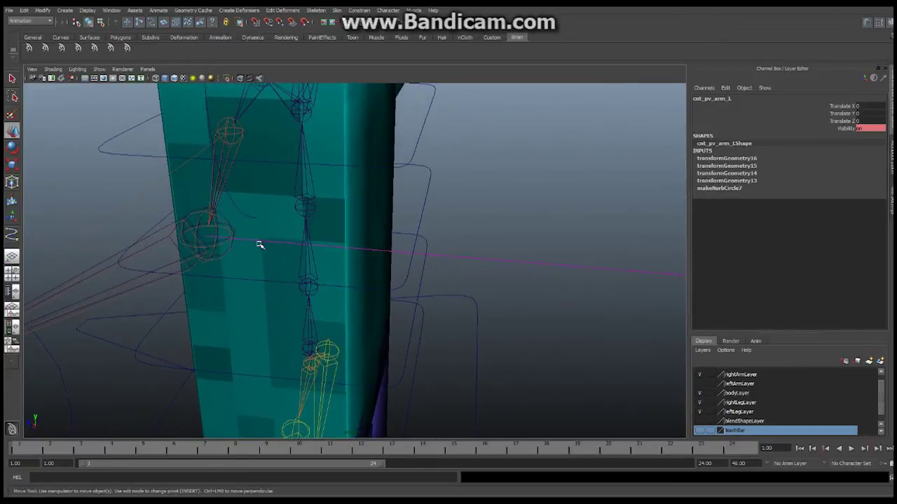
click(357, 249)
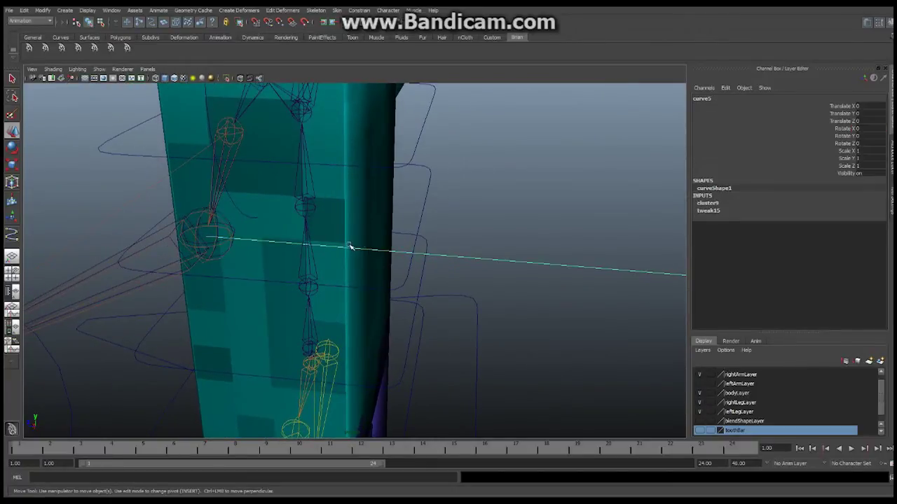
alt+drag(341, 226, 288, 222)
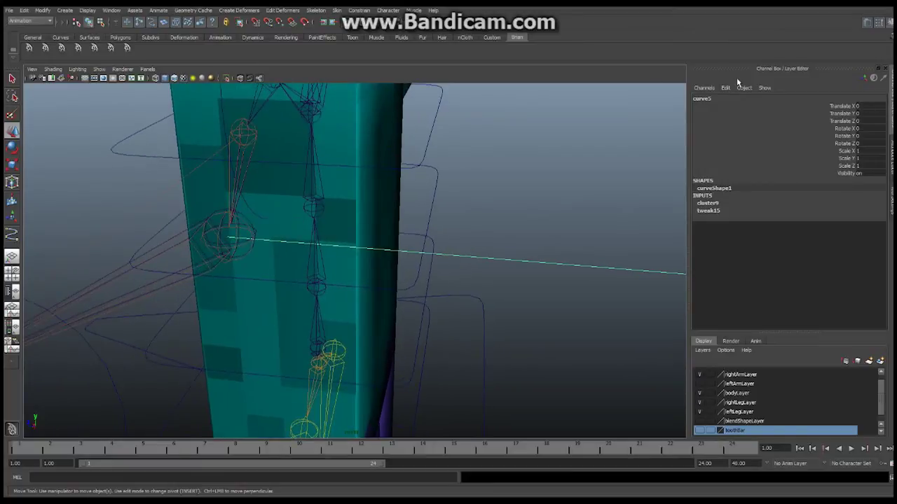
Check the naming of the right arm's pole vector line and rename the left arm's line pv_curve_arm_L.
double_click(702, 98)
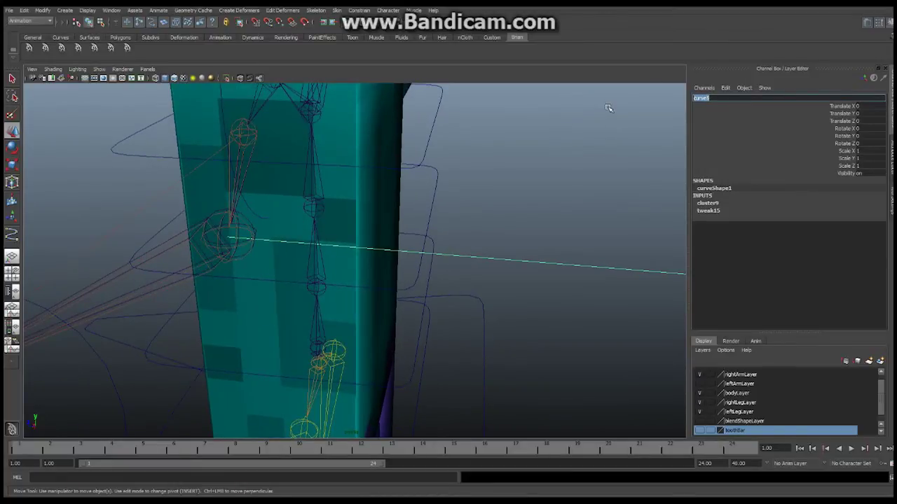
alt+drag(607, 108, 527, 98)
click(528, 113)
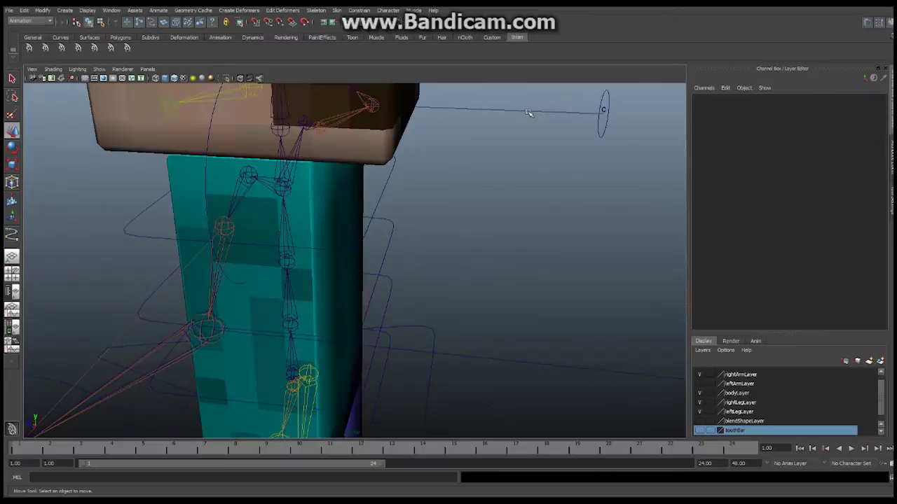
click(529, 112)
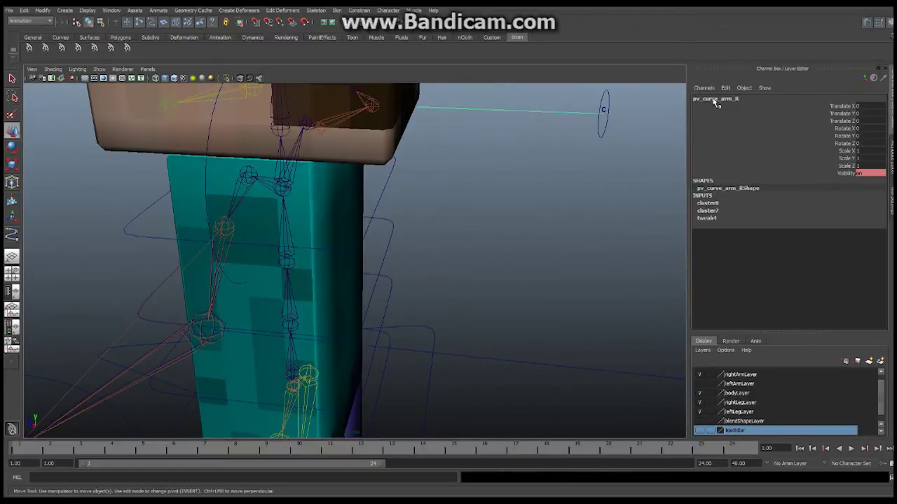
click(461, 356)
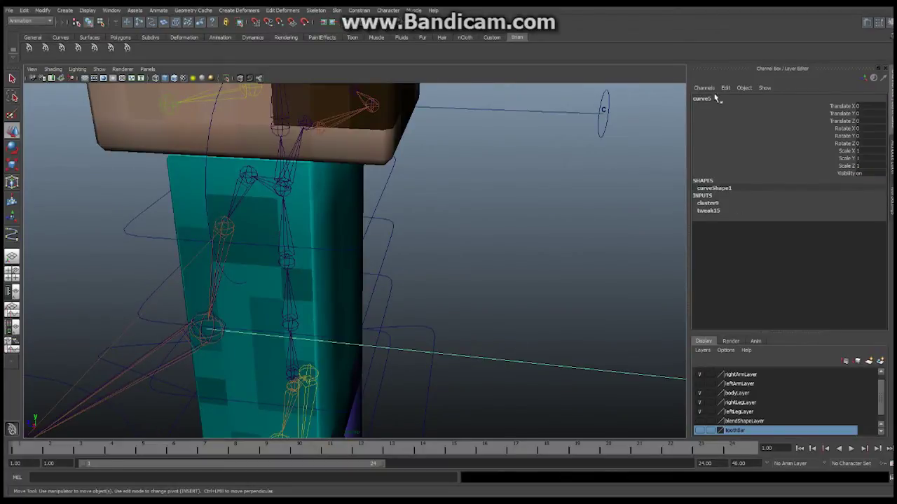
double_click(715, 98)
text(pv_)
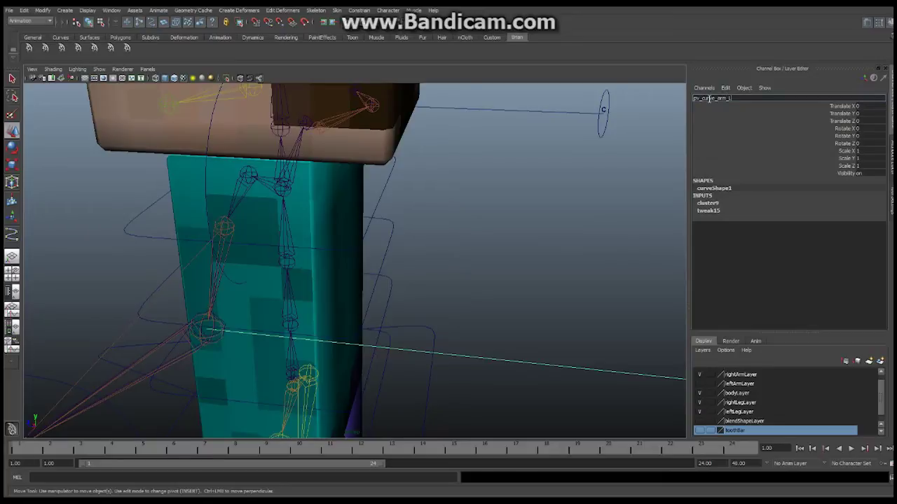
key(Return)
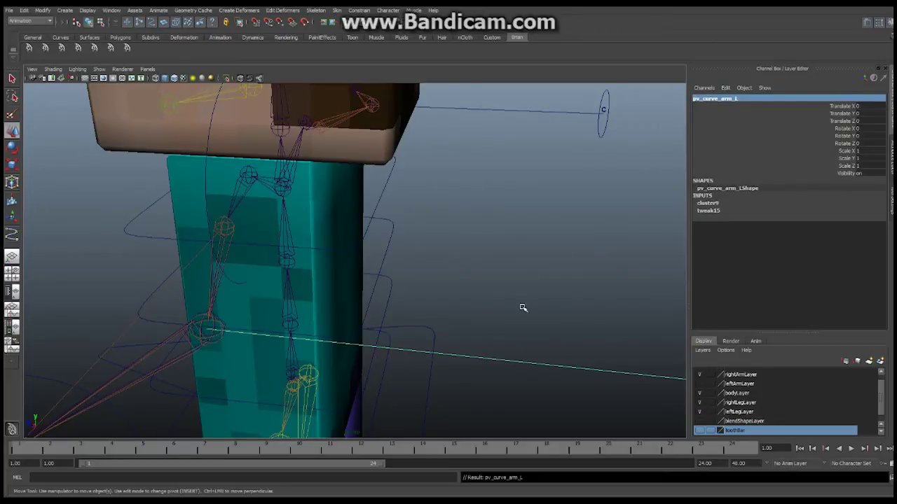
Inspect the cluster handle at the left arm's pole vector circle and the matching one on the right arm.
alt+drag(555, 254, 549, 261)
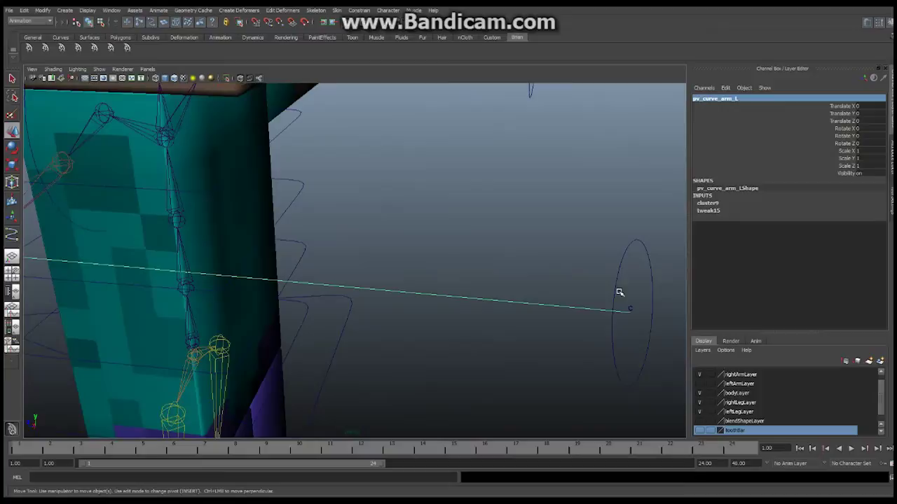
click(632, 307)
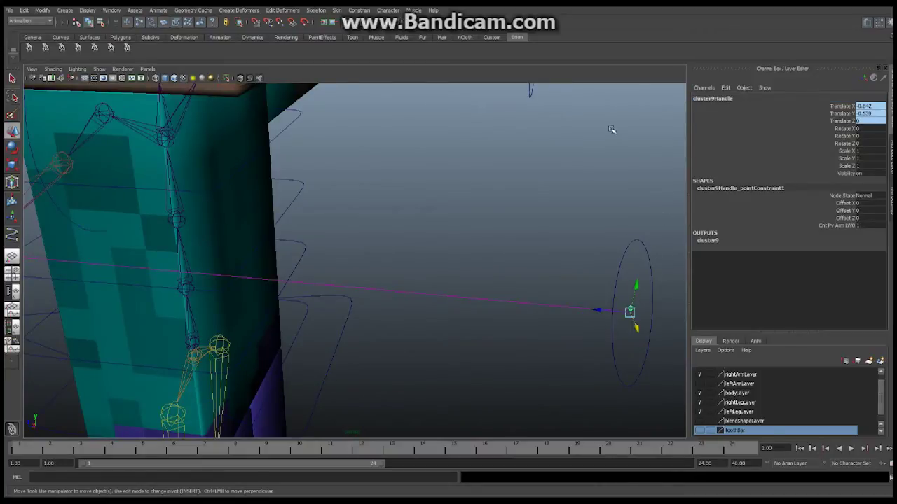
alt+drag(612, 130, 564, 157)
alt+middle_drag(455, 146, 475, 156)
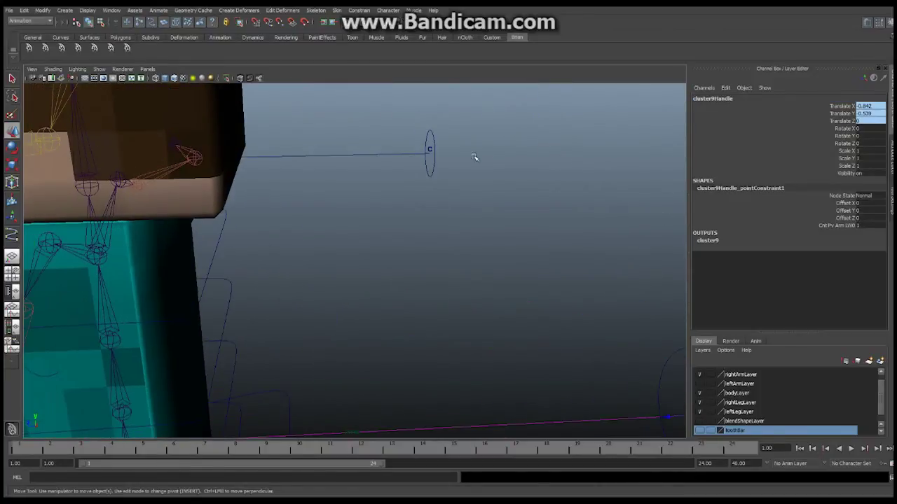
click(429, 148)
alt+drag(544, 288, 428, 242)
click(611, 279)
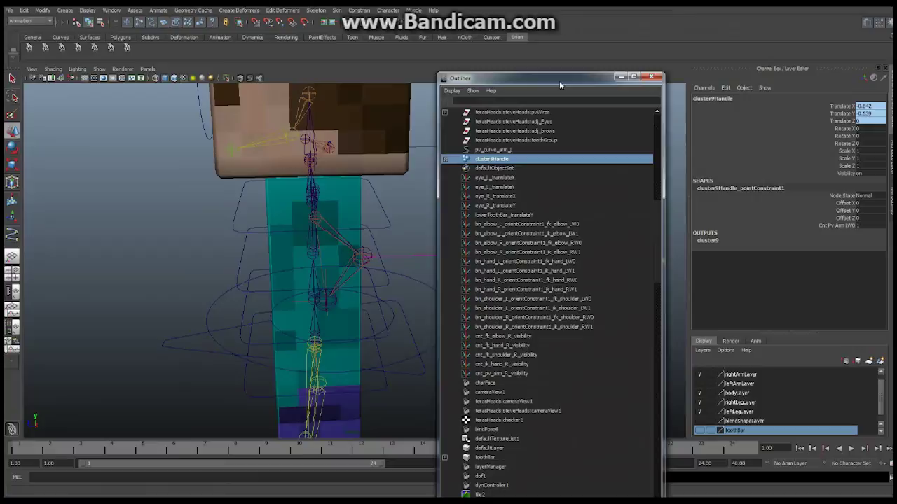
Expand the pvWires group in the Outliner to examine the curves and cluster handles it contains.
drag(560, 82, 555, 28)
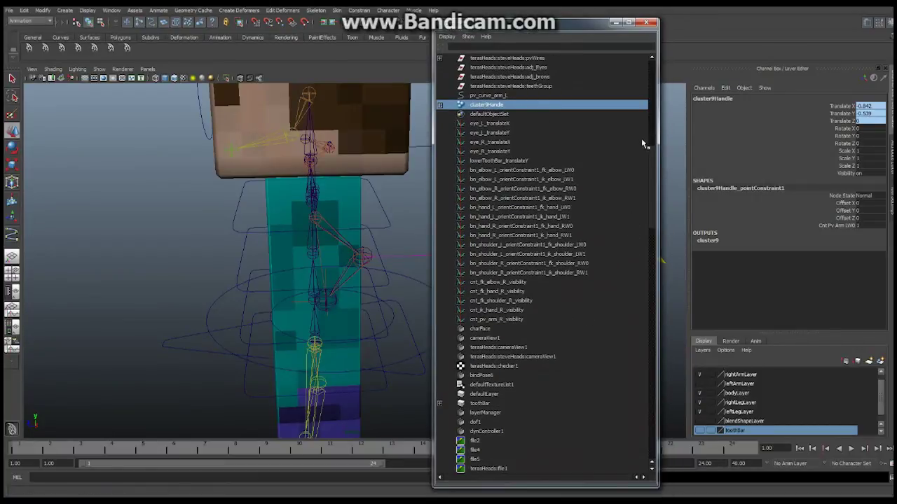
drag(654, 151, 646, 72)
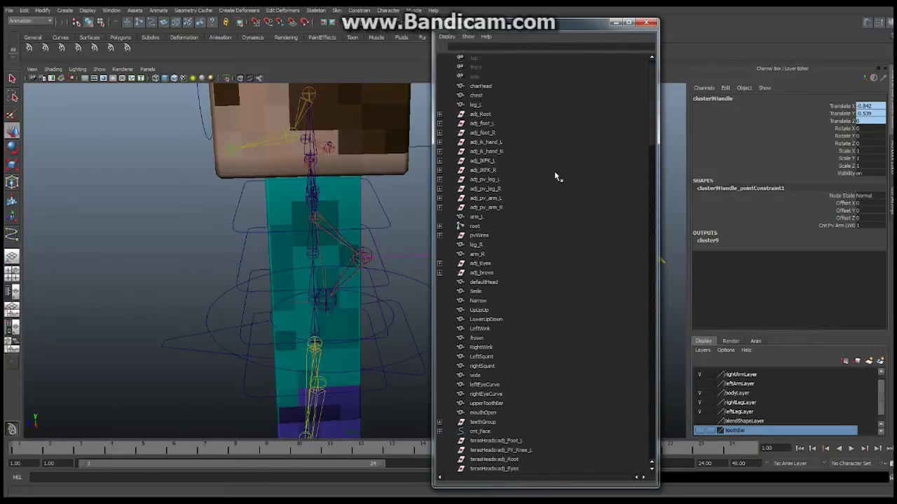
click(439, 237)
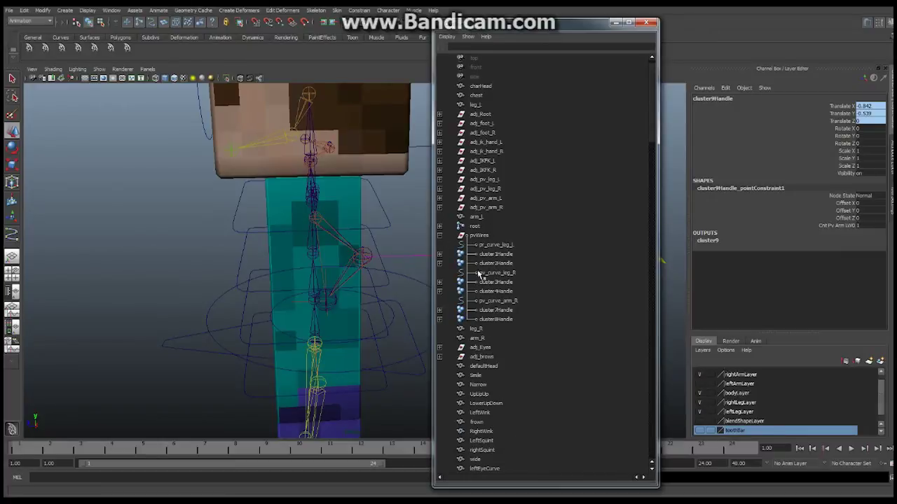
click(616, 23)
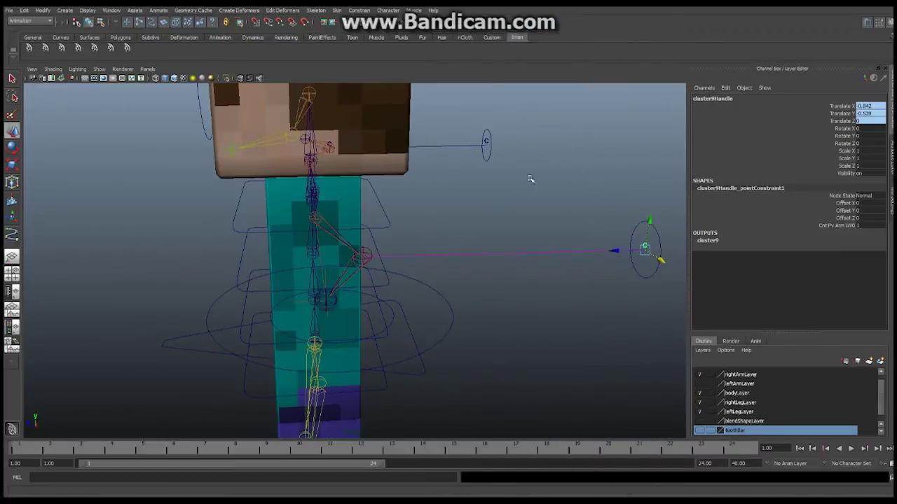
Create a cluster on the control vertex of pv_curve_arm_L at the left elbow joint.
alt+drag(548, 235, 513, 234)
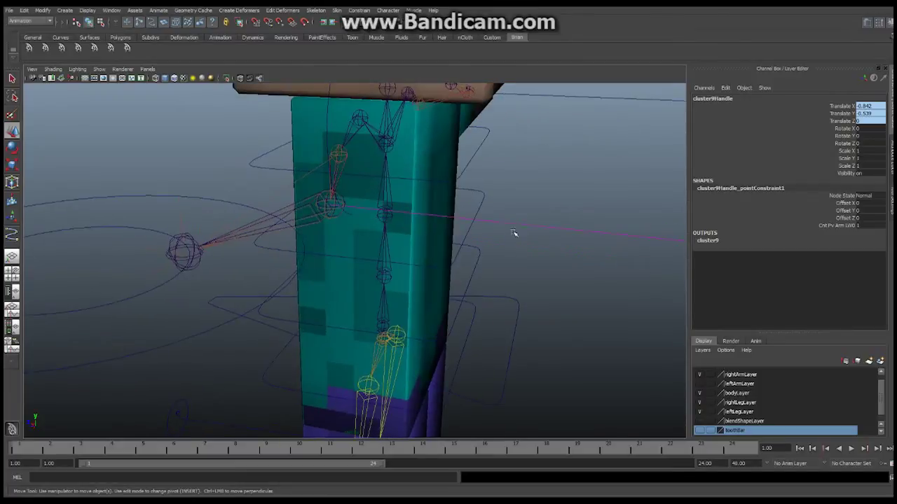
click(555, 229)
click(565, 228)
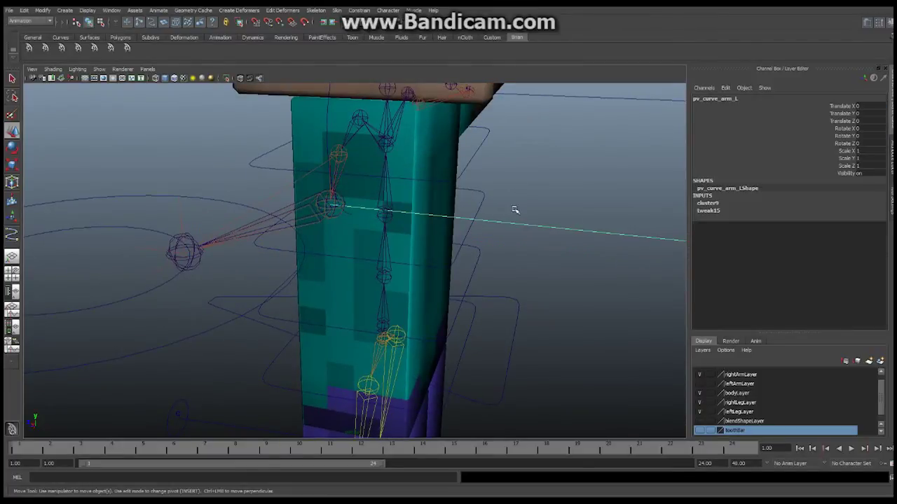
right_click(529, 226)
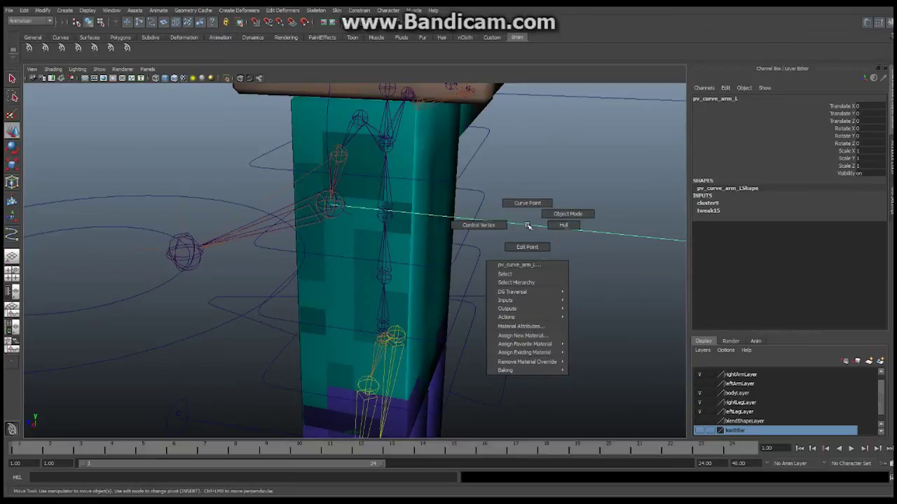
click(494, 225)
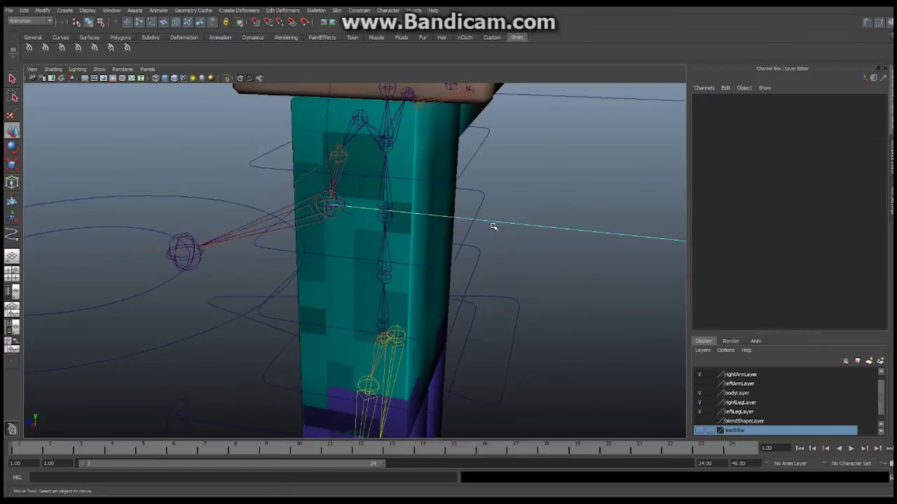
alt+drag(470, 234, 437, 228)
alt+right_drag(437, 227, 474, 225)
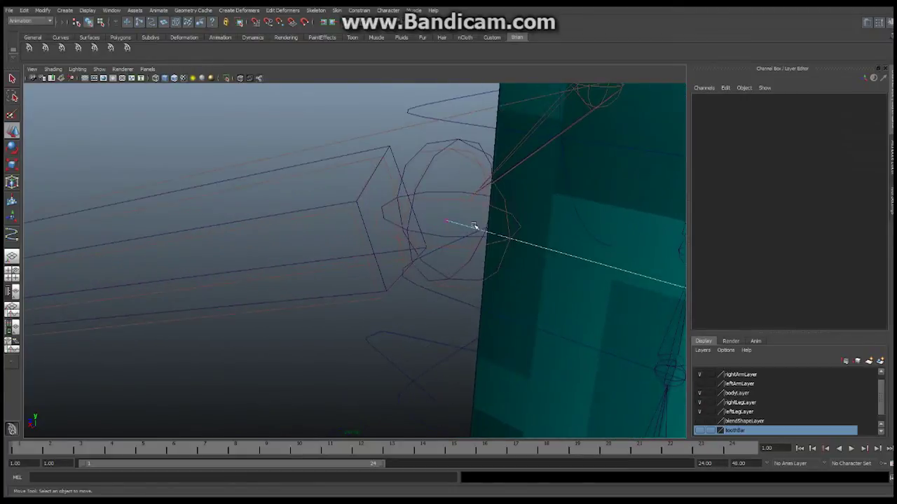
click(448, 222)
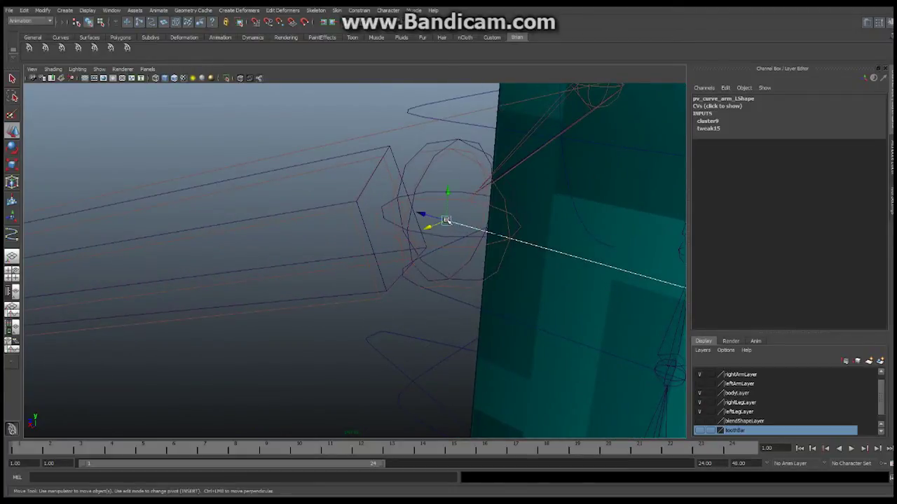
alt+right_drag(535, 214, 456, 235)
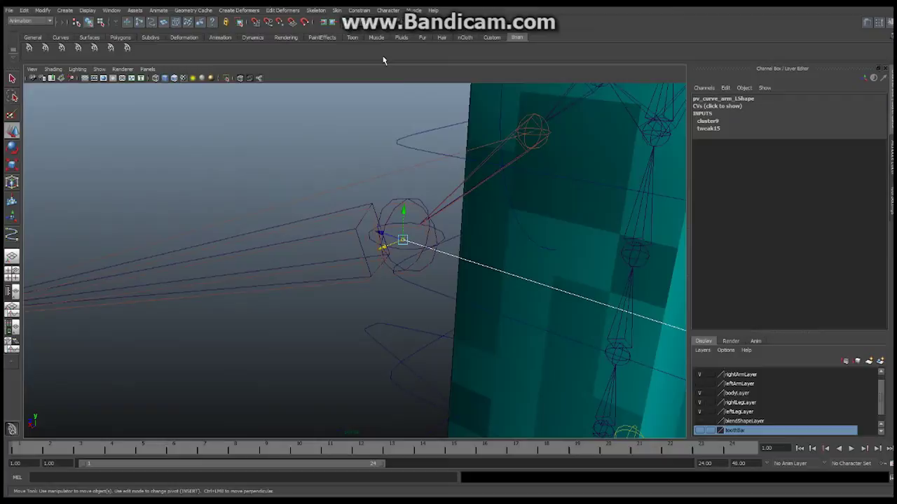
click(237, 12)
click(239, 52)
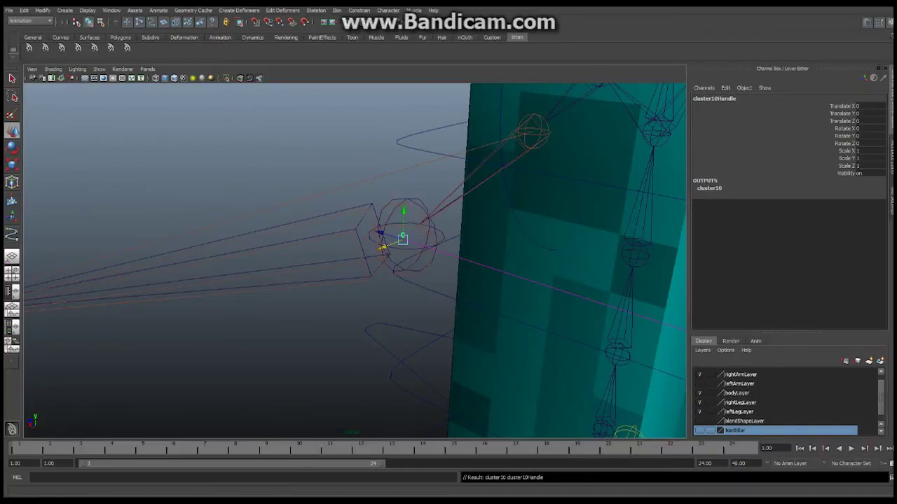
Expand the root hierarchy in the Outliner through spine3, clavical_L and ik_shoulder_L, and select the ik_elbow_L joint.
key(alt+Tab)
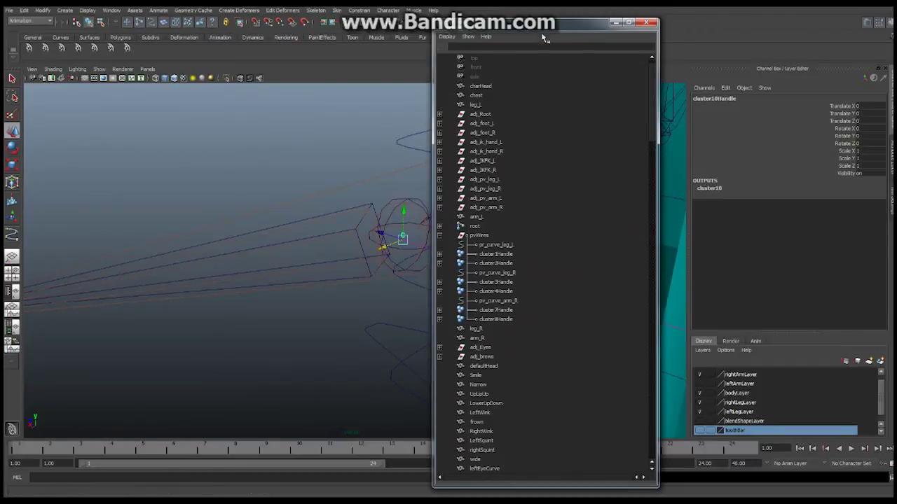
drag(568, 25, 607, 23)
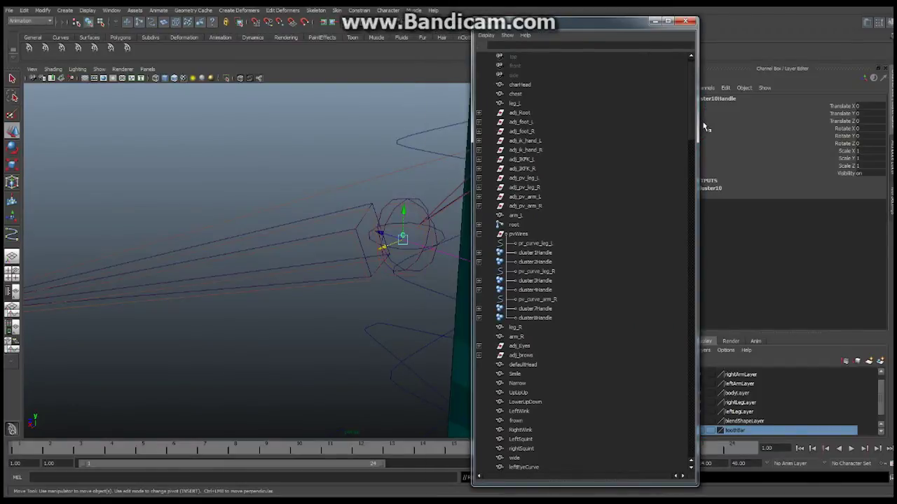
click(421, 201)
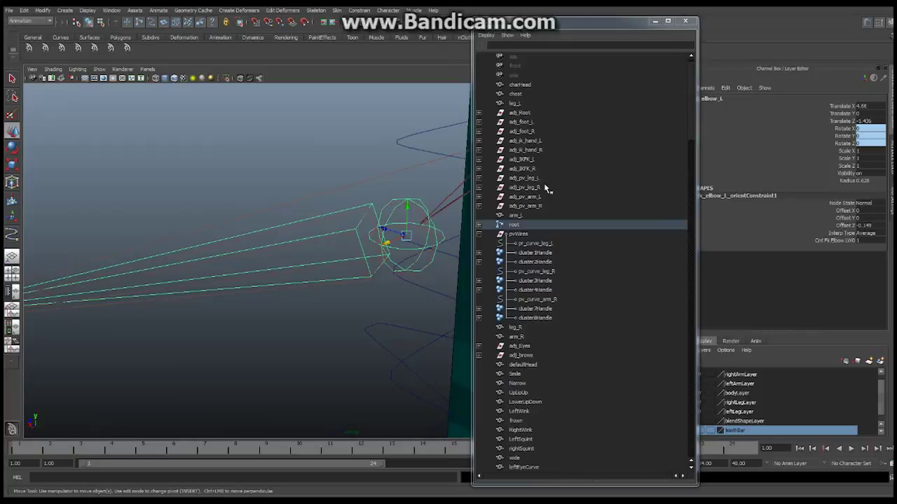
click(478, 225)
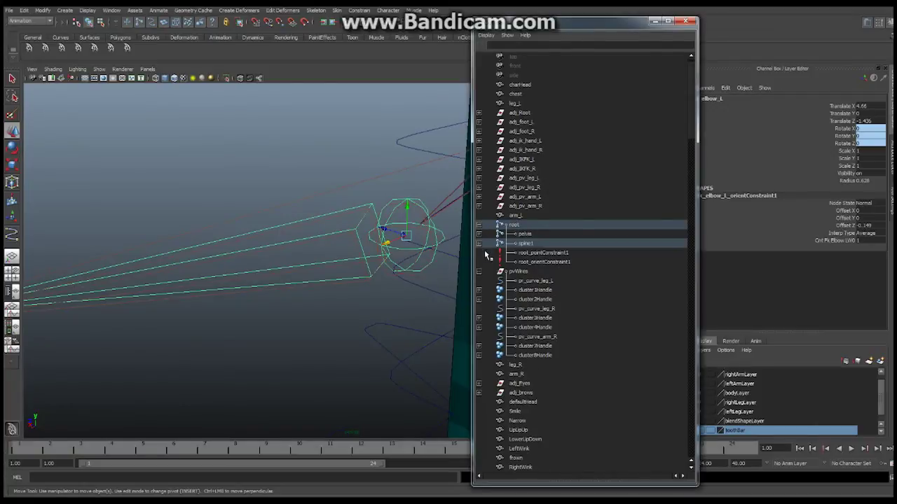
click(479, 244)
click(478, 253)
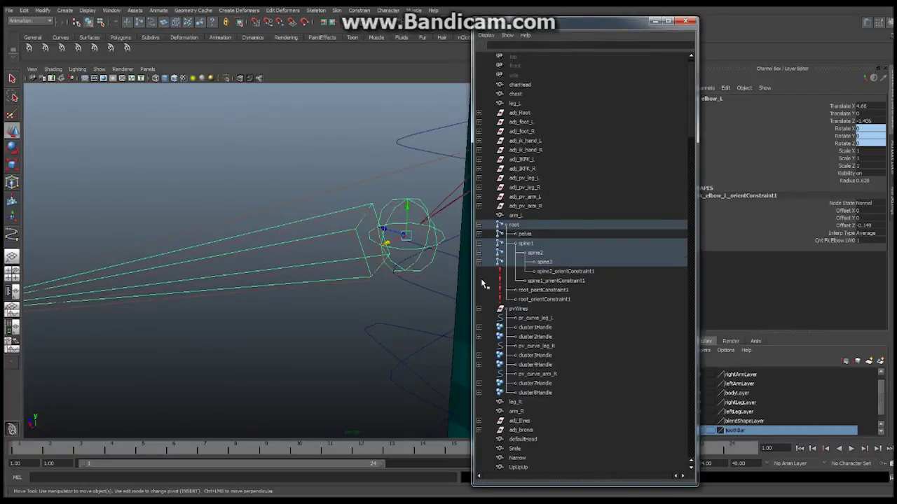
click(479, 263)
click(478, 281)
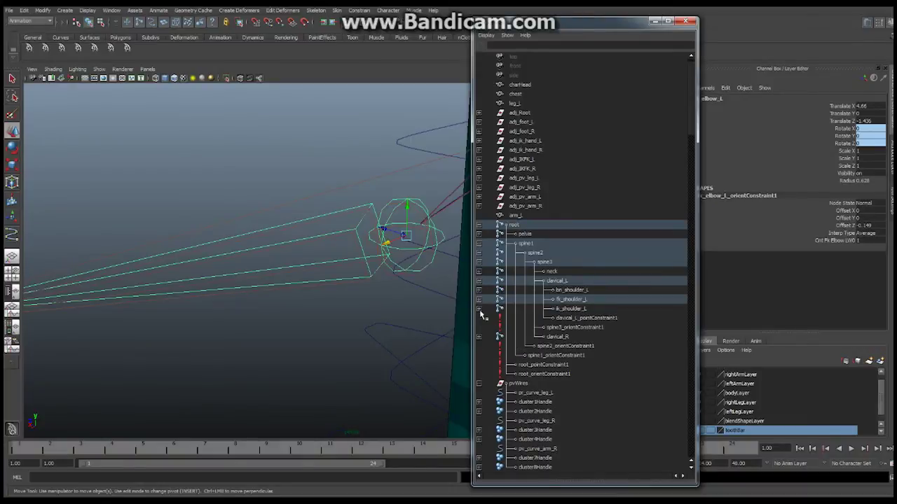
click(479, 309)
click(577, 318)
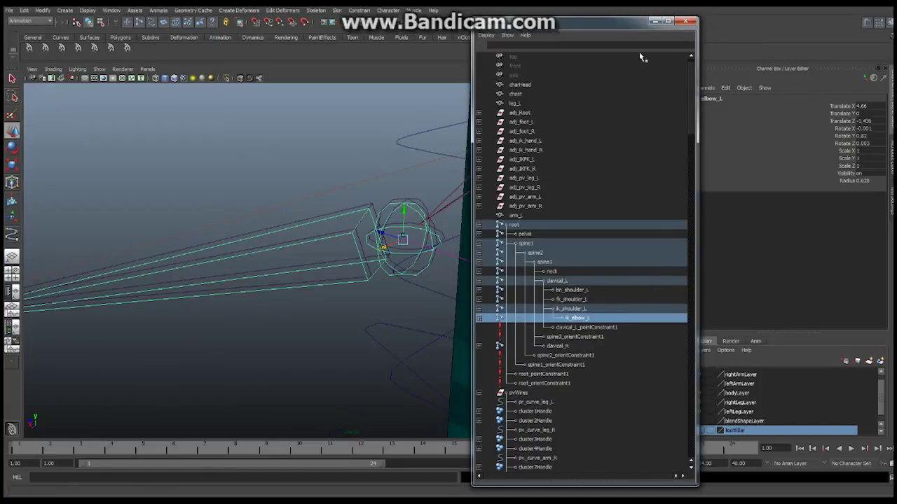
click(654, 21)
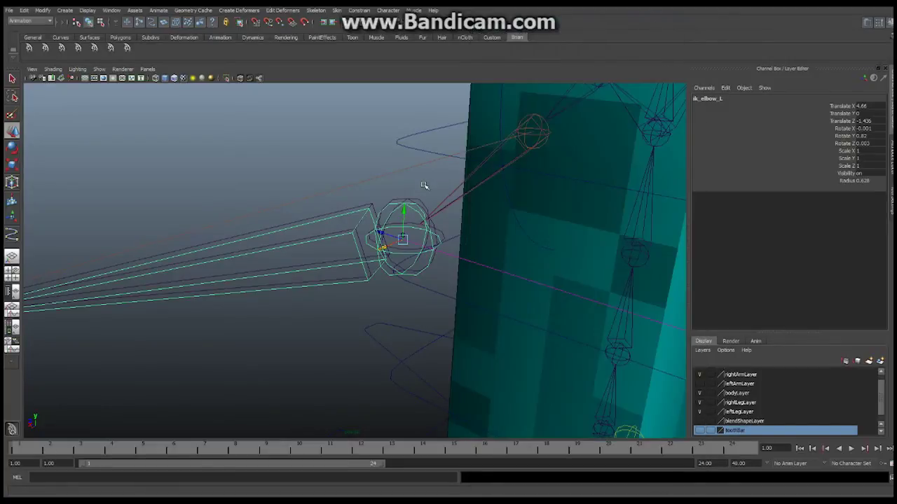
Try to pick the elbow end's cluster handle in the viewport alongside ik_elbow_L, and undo that selection.
click(12, 77)
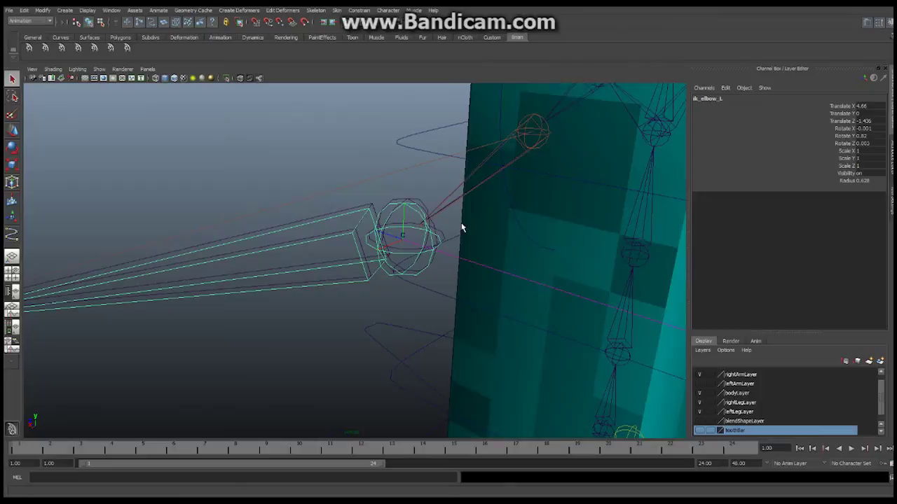
alt+right_drag(315, 257, 534, 222)
alt+middle_drag(483, 195, 467, 211)
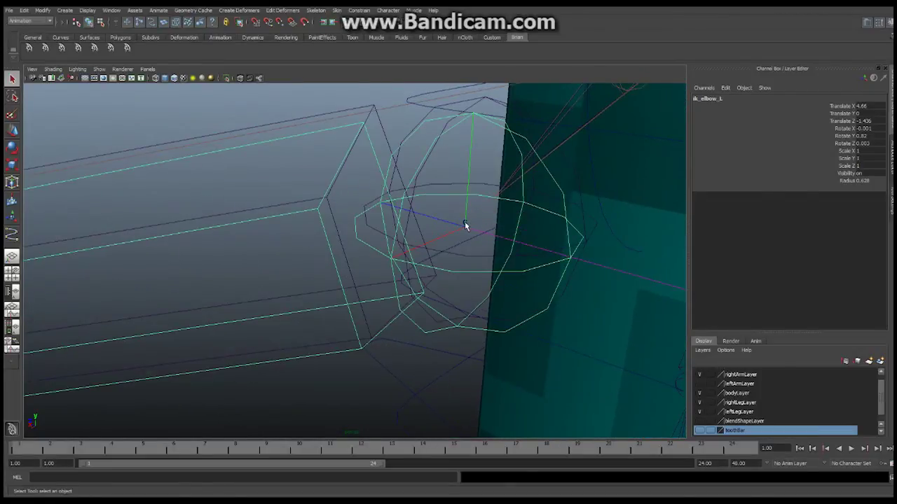
click(464, 222)
key(ctrl+z)
alt+drag(500, 230, 340, 196)
alt+middle_drag(341, 196, 436, 319)
alt+right_drag(263, 245, 304, 243)
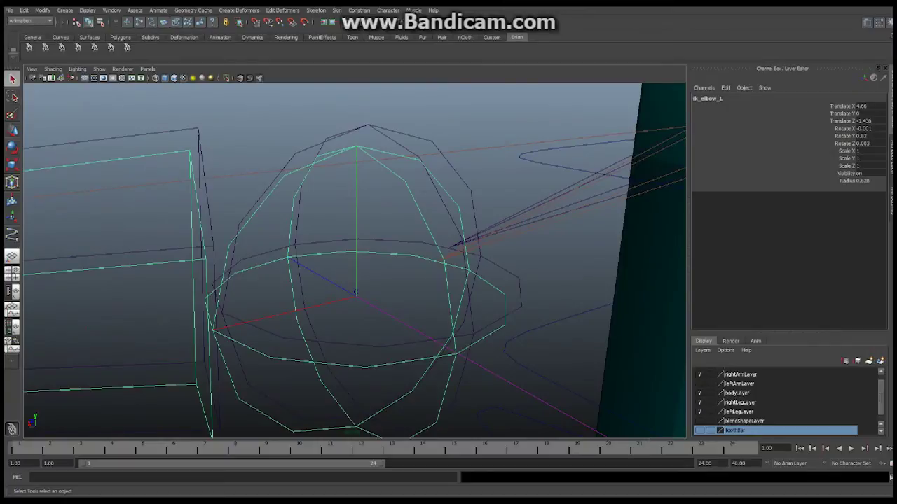
Add cluster10Handle to the selection after ik_elbow_L and point-constrain it to the joint.
key(alt+Tab)
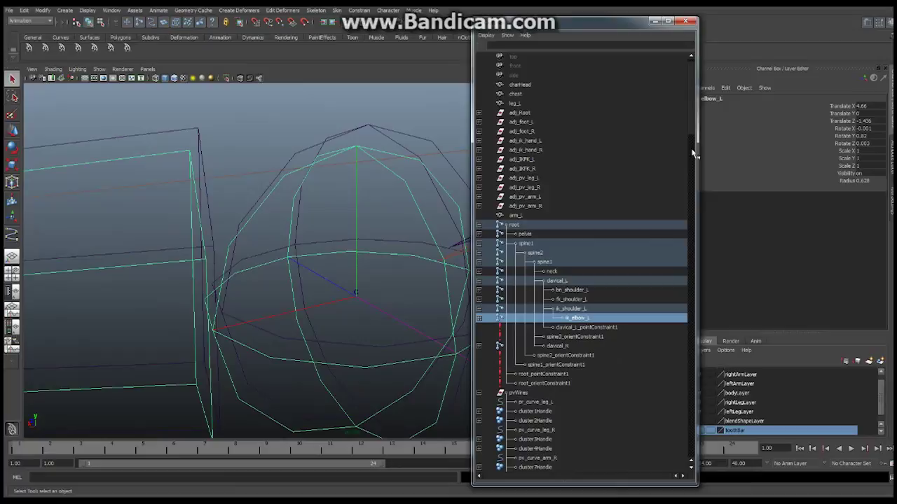
drag(692, 115, 694, 201)
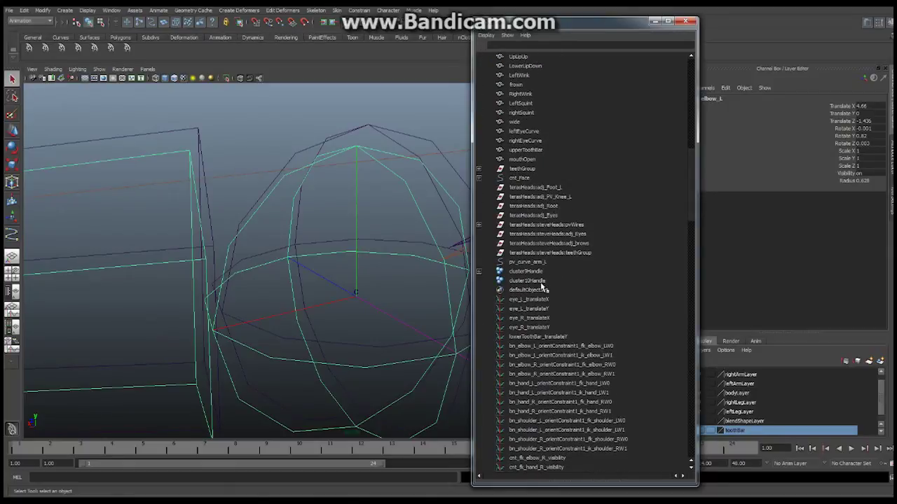
click(540, 281)
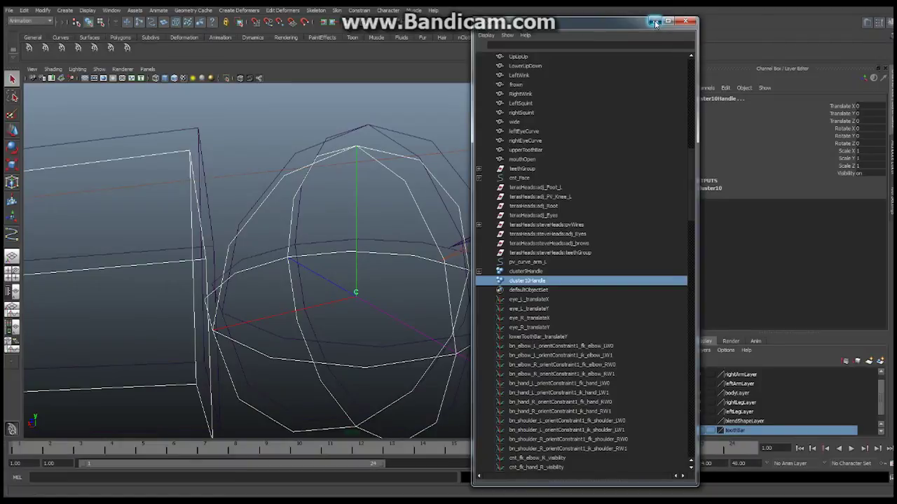
click(654, 20)
alt+right_drag(511, 239, 358, 230)
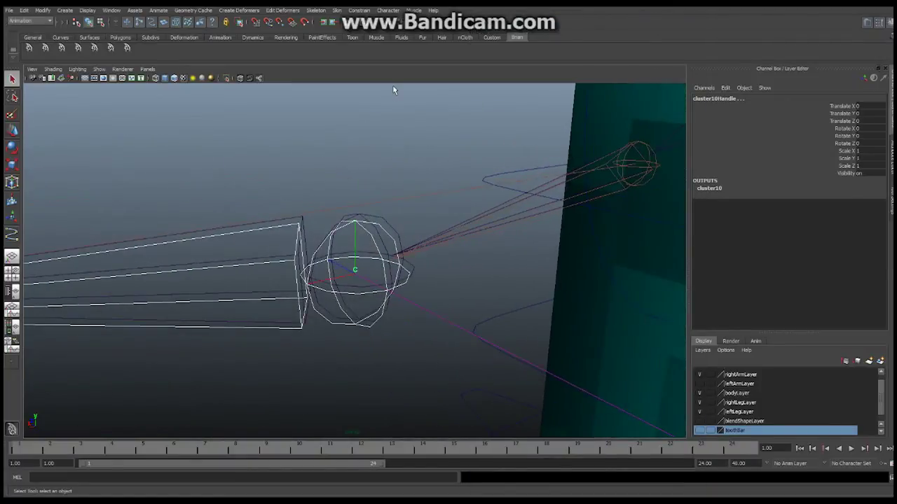
click(359, 11)
click(364, 24)
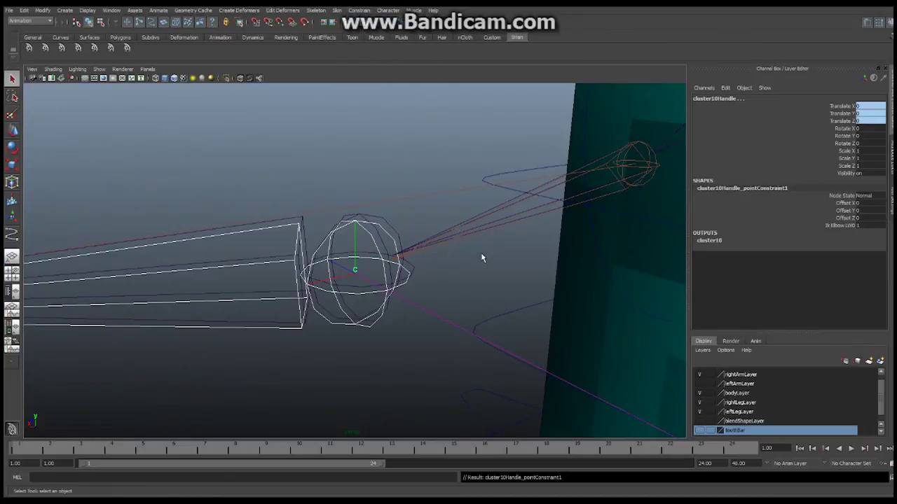
Test the elbow constraint by moving cnt_ik_hand_L about -1.025 in X, and undo the move.
alt+right_drag(482, 253, 363, 218)
alt+right_drag(500, 266, 425, 249)
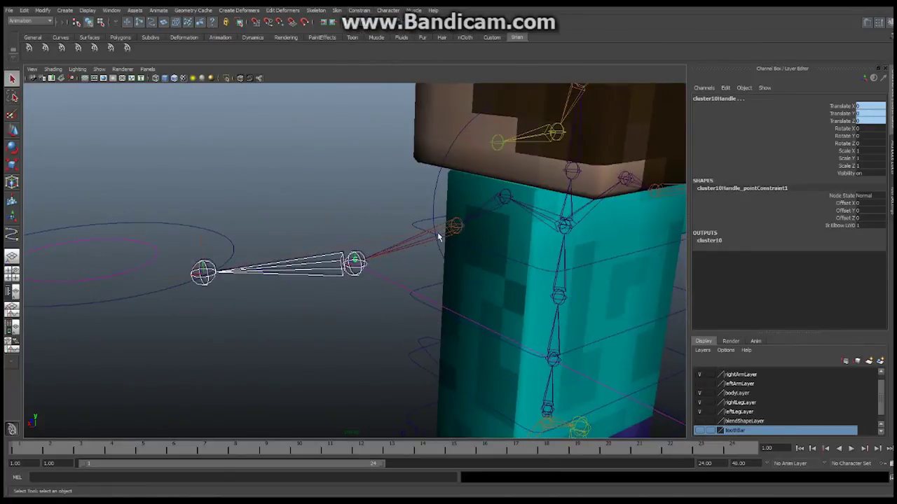
click(155, 248)
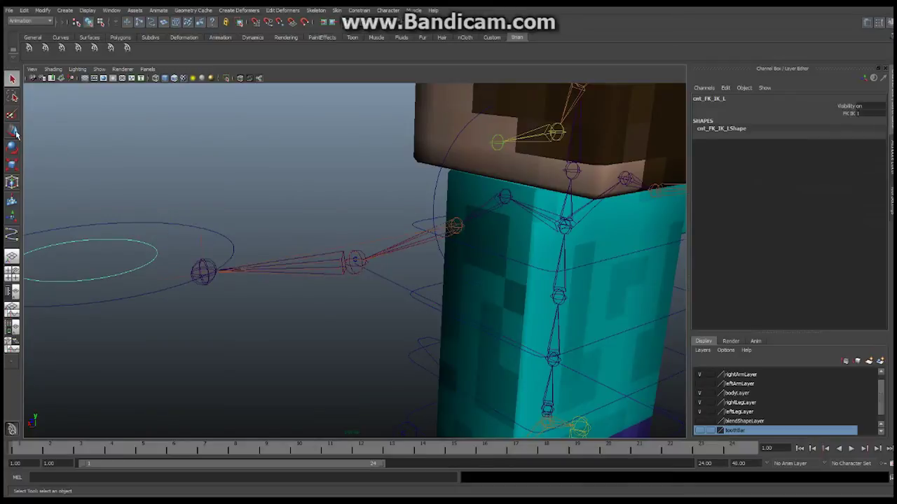
key(w)
click(233, 243)
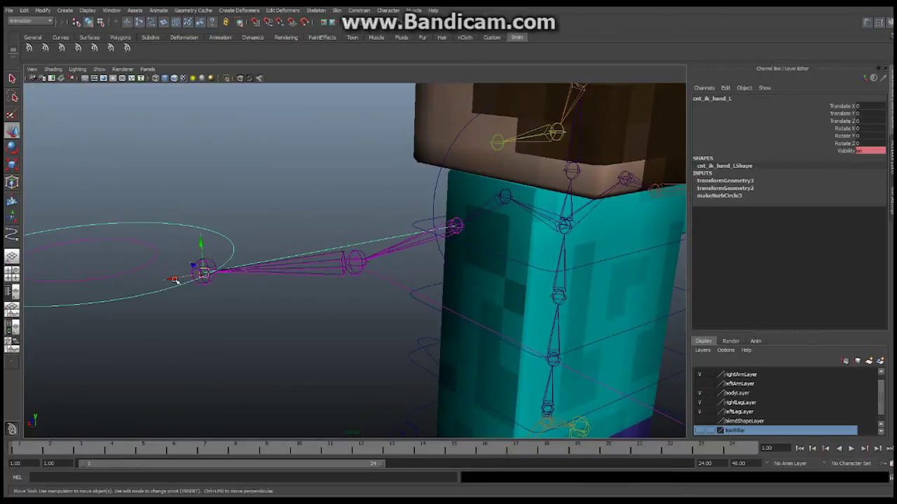
drag(177, 281, 211, 248)
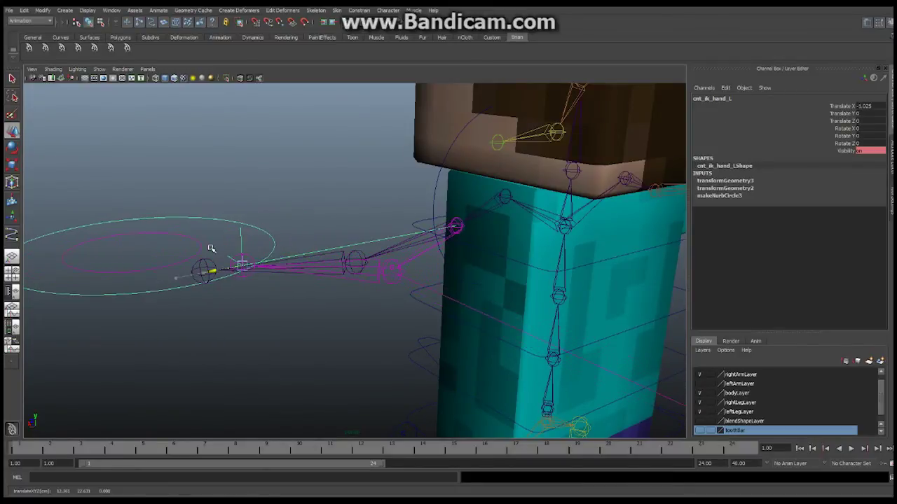
key(ctrl+z)
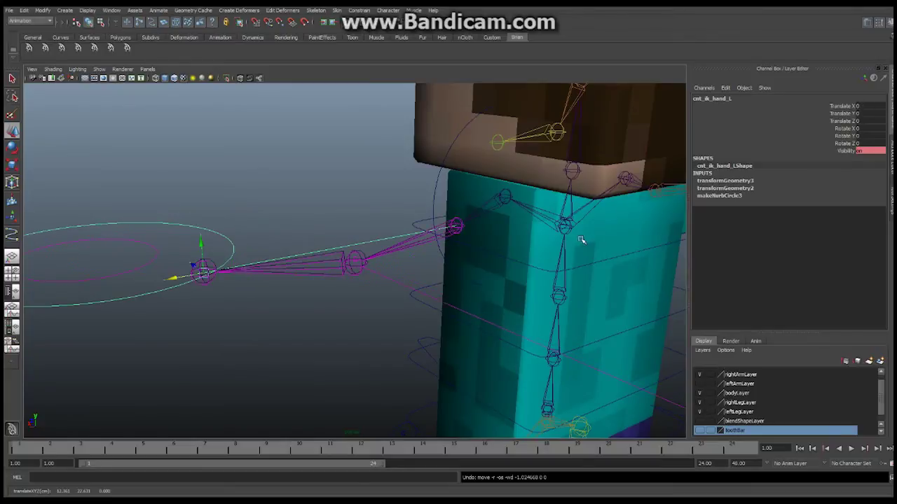
Try to move the curves and cluster handles out of pvWires and delete the emptied group, and undo both changes.
alt+right_drag(582, 240, 461, 225)
alt+drag(460, 224, 431, 189)
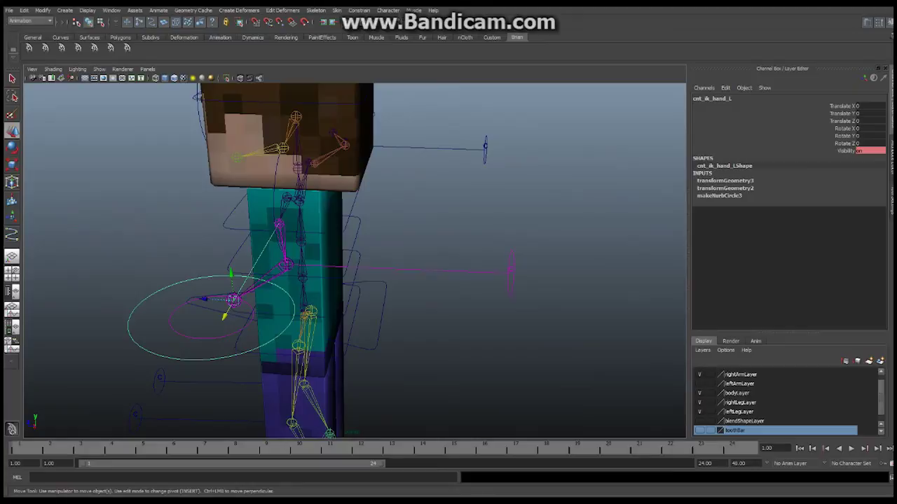
key(alt+Tab)
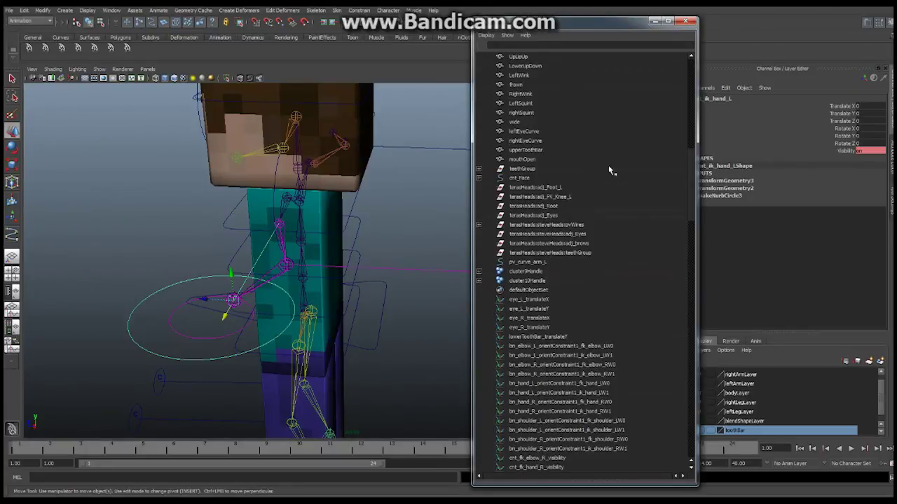
drag(692, 155, 695, 110)
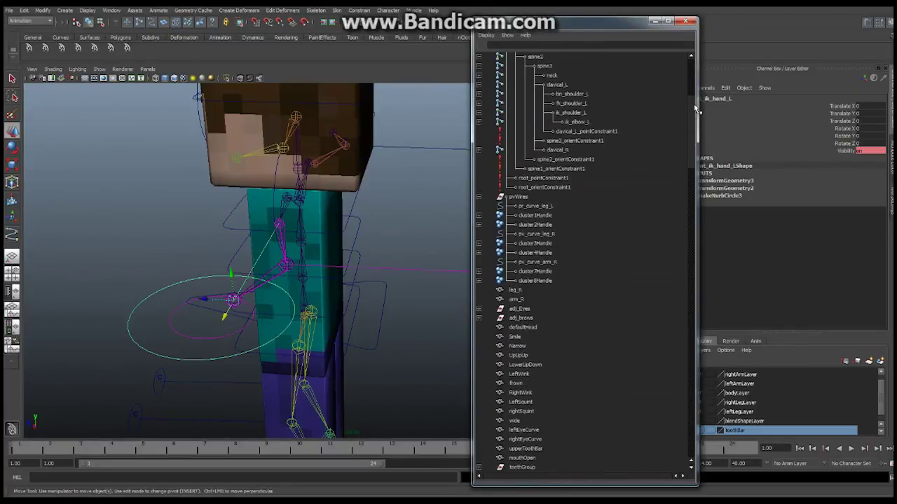
click(535, 206)
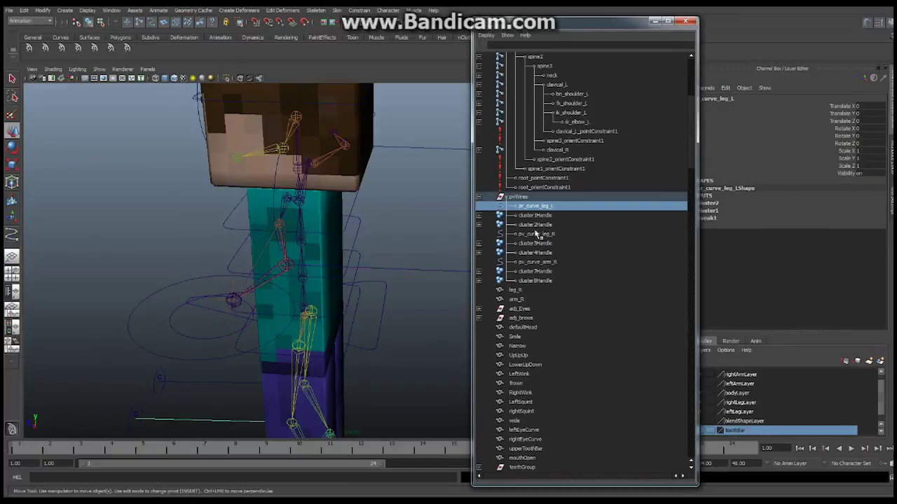
shift+click(537, 281)
middle_drag(537, 281, 609, 197)
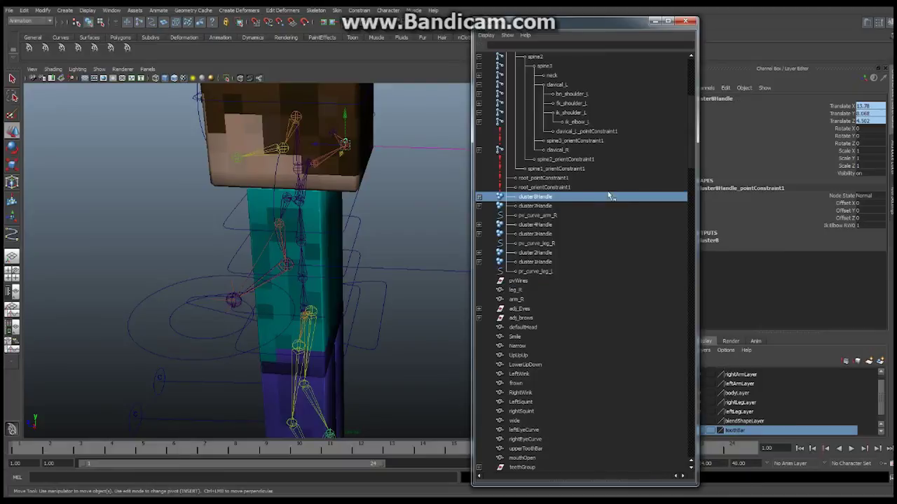
click(522, 281)
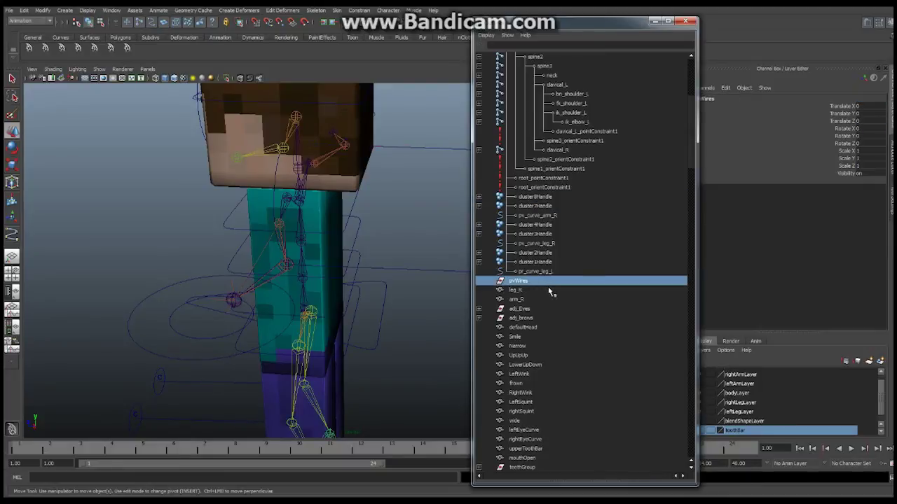
key(Delete)
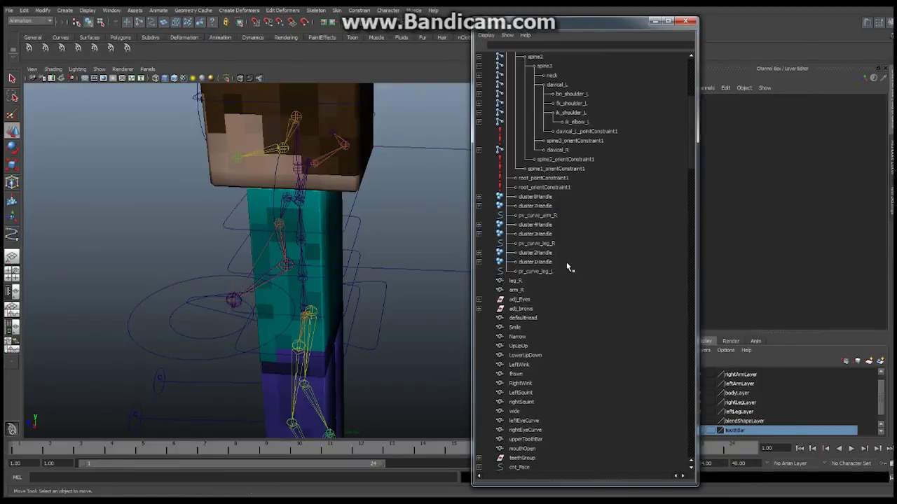
key(ctrl+z)
key(ctrl+z)
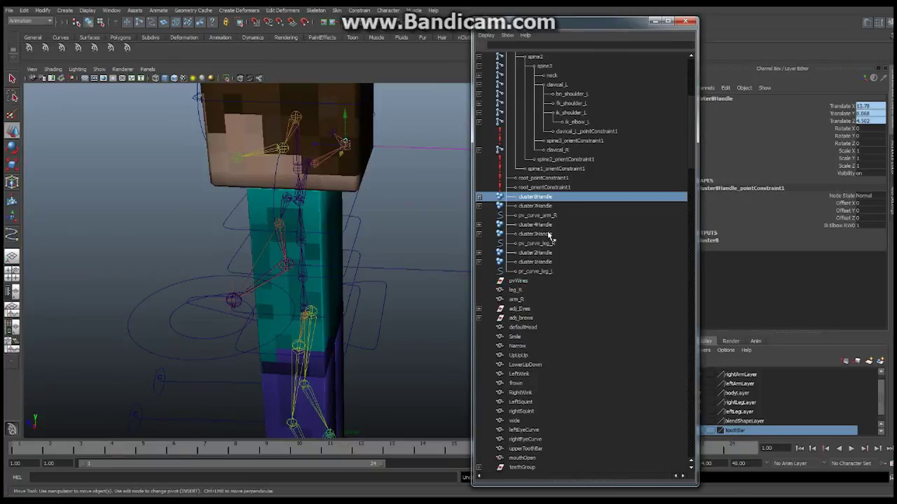
key(ctrl+z)
Move all curves and cluster handles from pvWires to the Outliner's top level and delete the emptied pvWires group.
click(479, 197)
shift+click(536, 206)
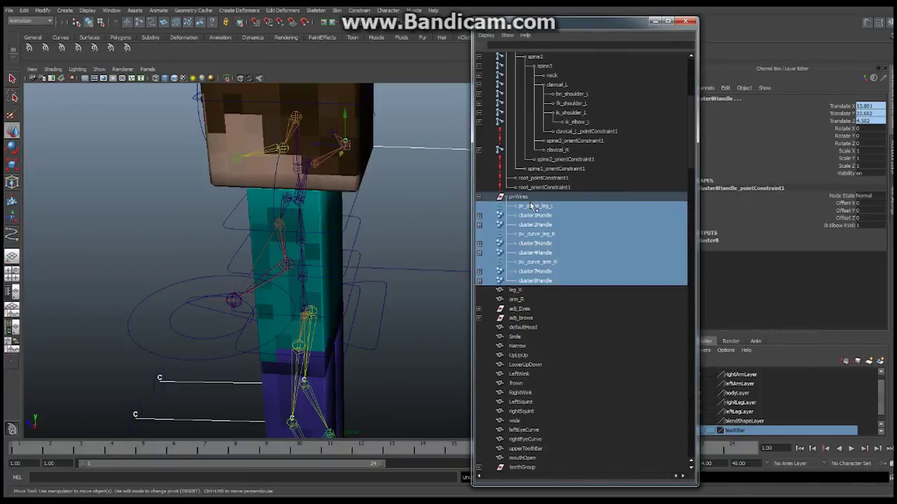
click(535, 206)
shift+click(537, 280)
mouse_move(536, 263)
middle_down()
mouse_move(532, 293)
mouse_move(551, 287)
middle_up()
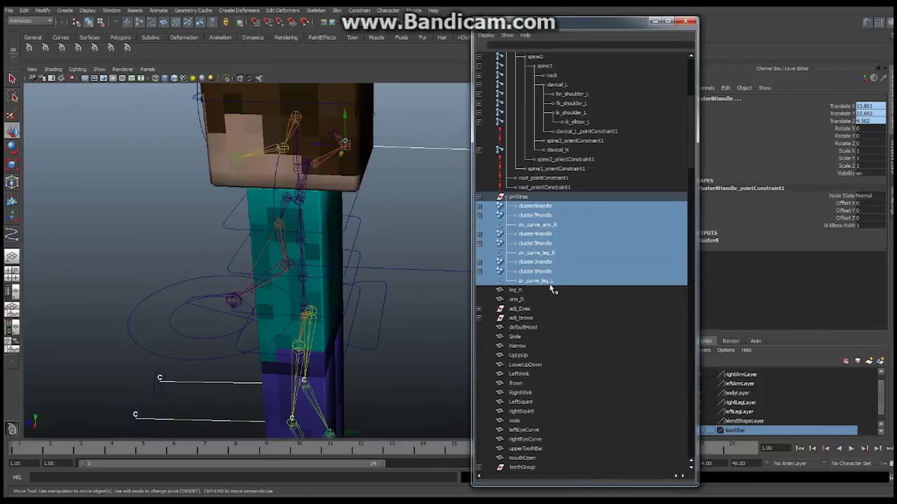
middle_drag(532, 209, 529, 300)
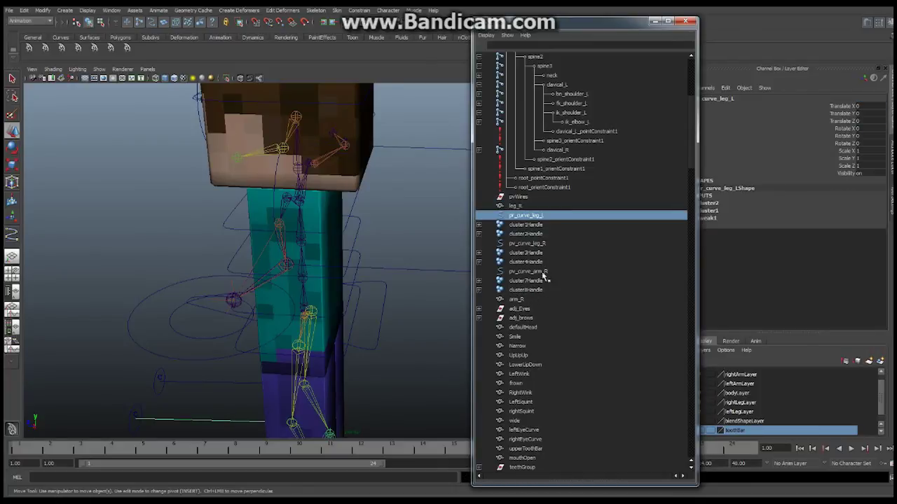
click(516, 198)
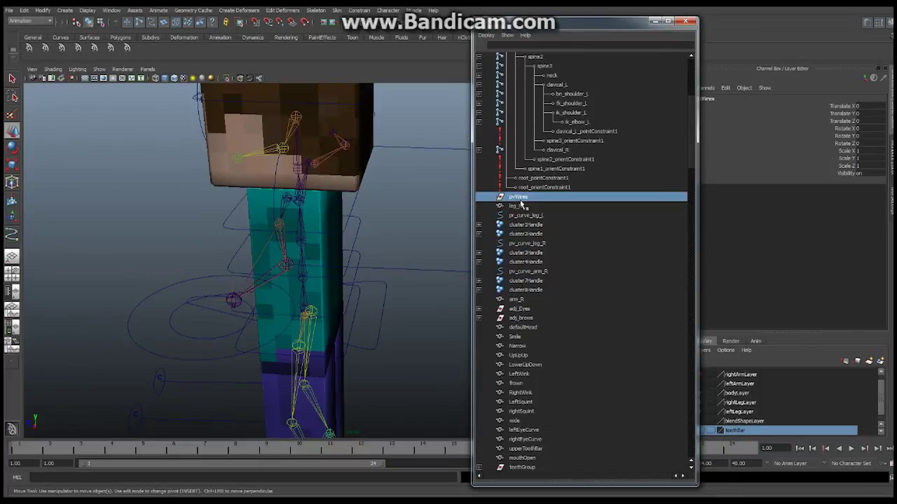
key(Delete)
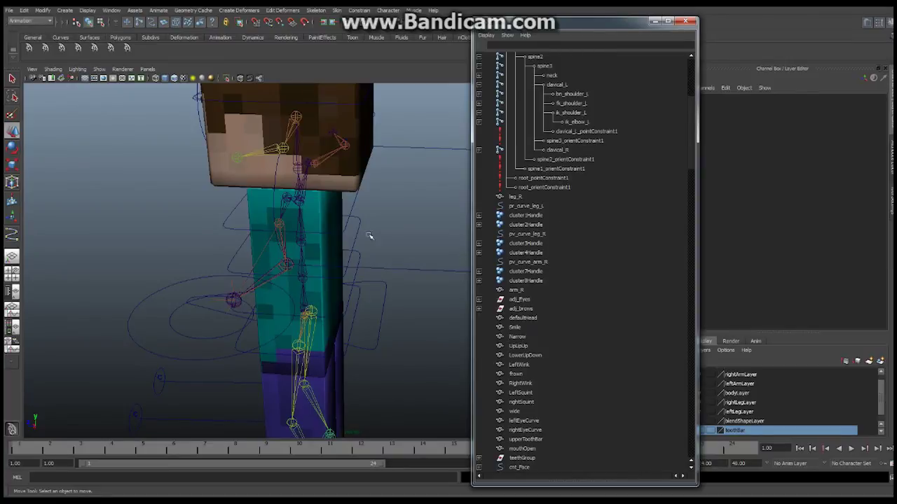
Group the leg and right arm pole vector curves and their cluster handles together with pv_curve_arm_L, cluster9Handle and cluster10Handle.
alt+right_drag(379, 275, 348, 272)
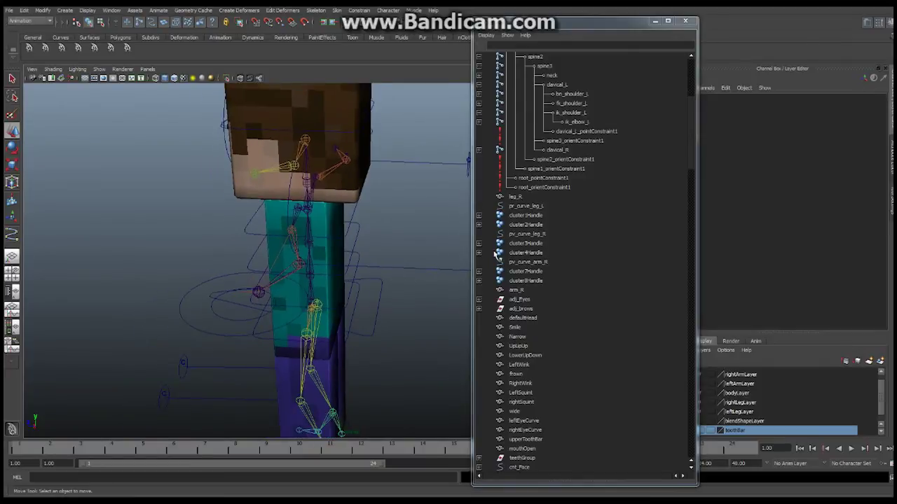
click(536, 206)
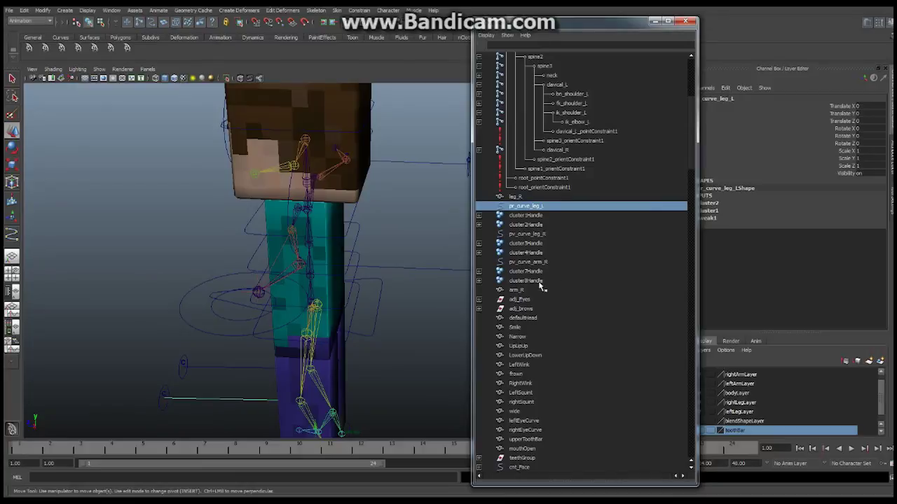
shift+click(537, 281)
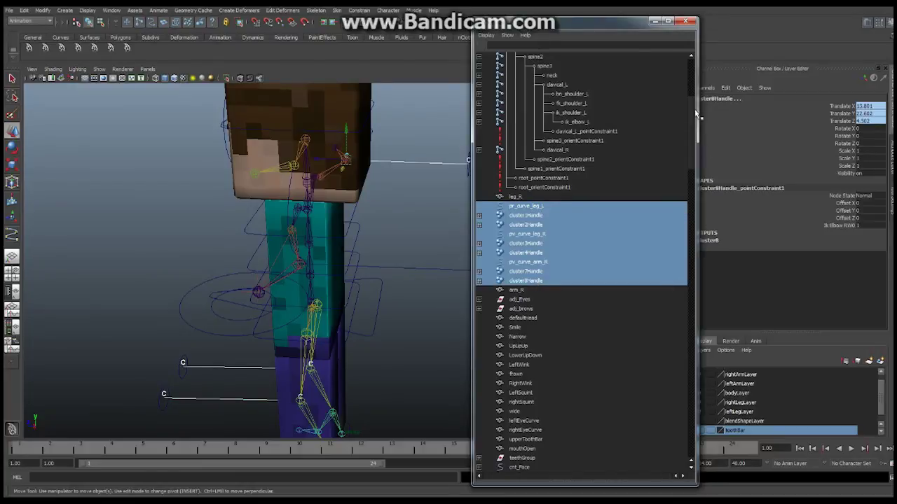
drag(692, 110, 692, 72)
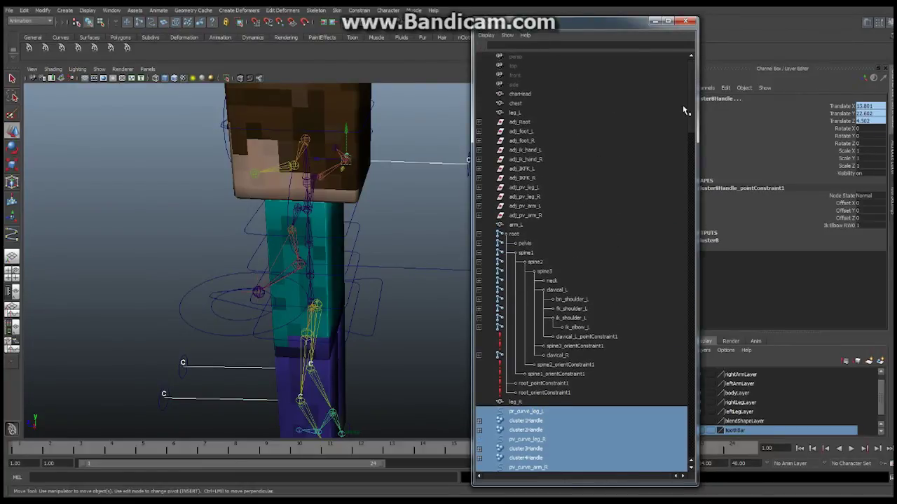
drag(694, 105, 694, 180)
click(540, 262)
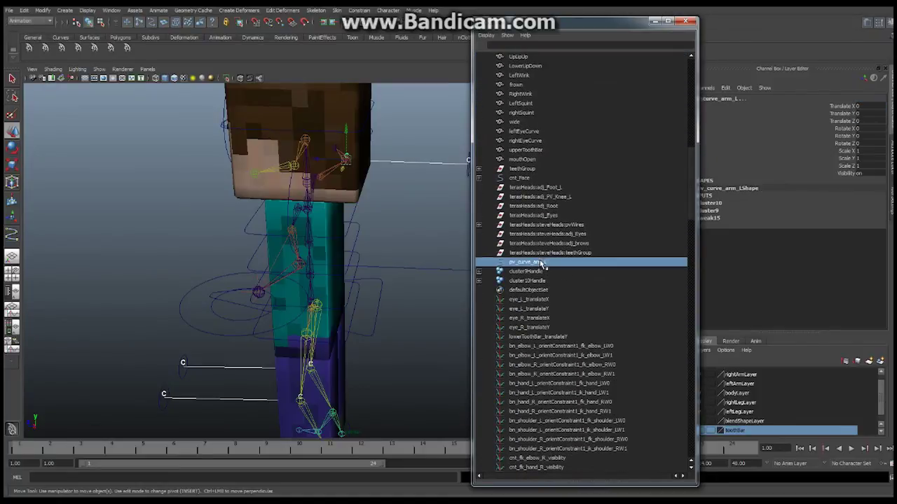
shift+click(540, 272)
shift+click(545, 281)
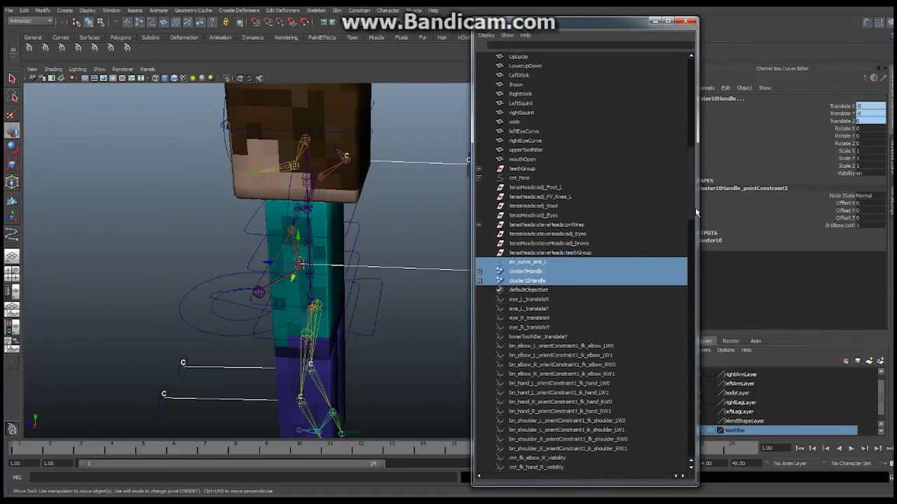
drag(693, 209, 695, 181)
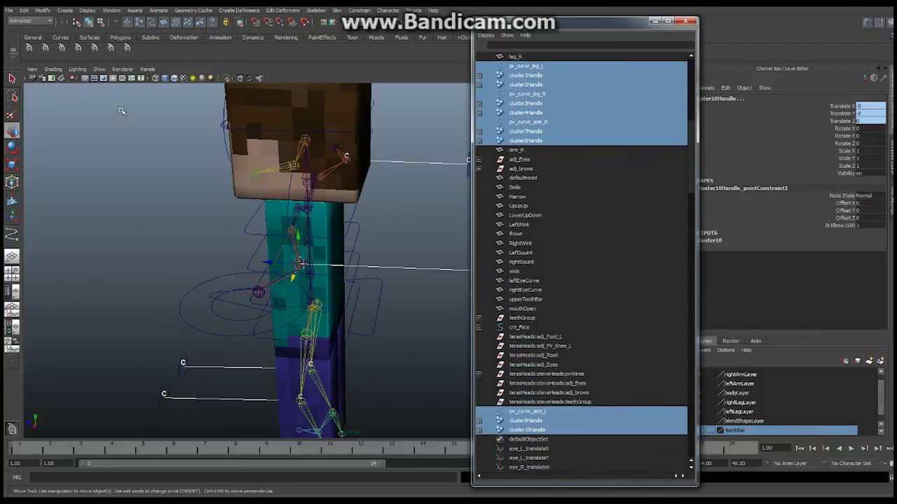
click(25, 10)
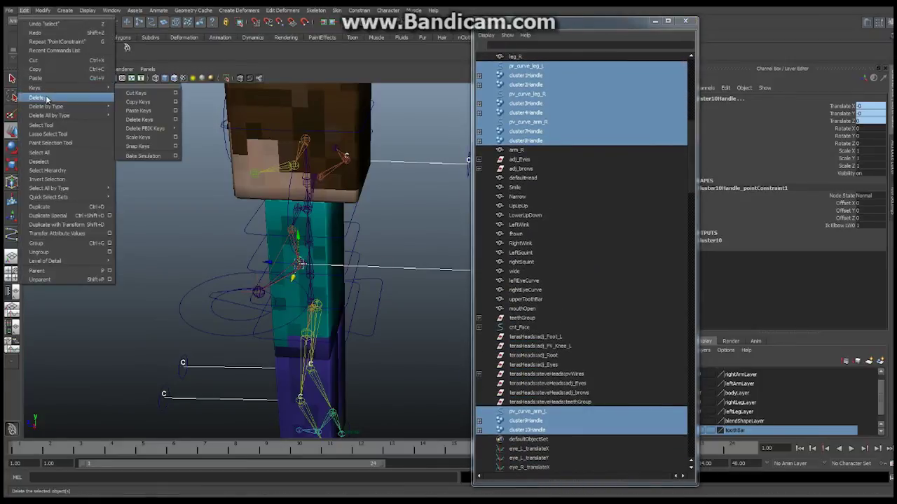
click(50, 244)
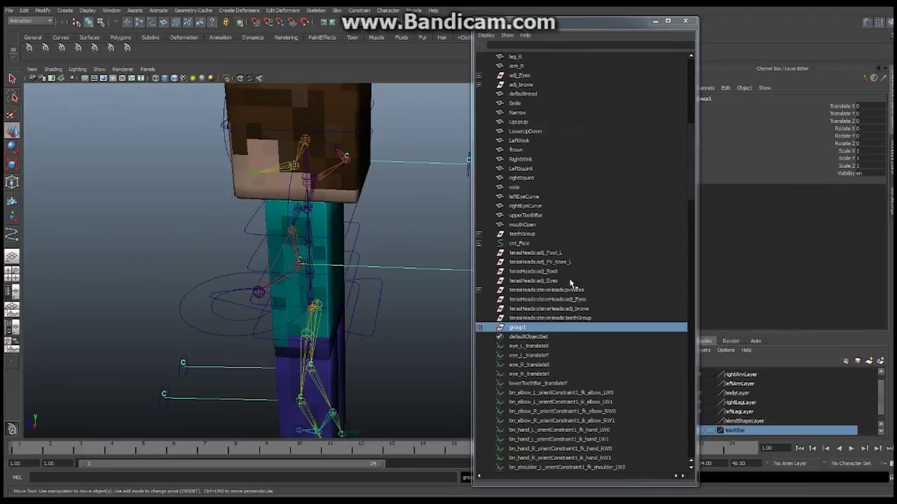
Rename the new group of pole vector curves and cluster handles as pv_wires_group.
double_click(518, 328)
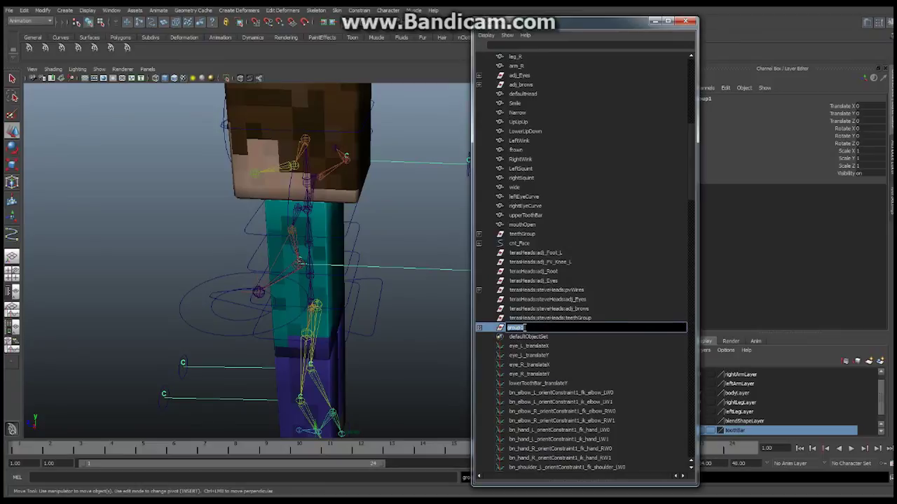
text(p)
text(v_el)
key(BackSpace)
key(BackSpace)
key(BackSpace)
key(BackSpace)
key(BackSpace)
text(wires)
key(Return)
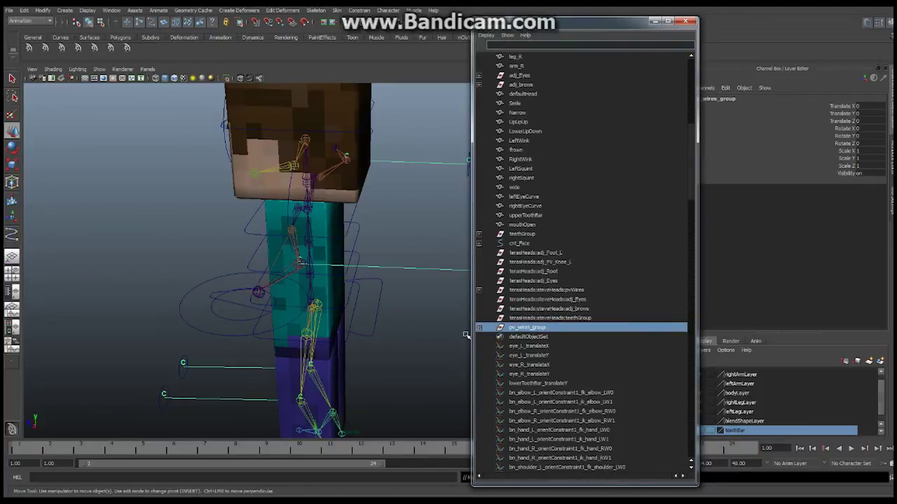
Select the left leg's pole vector control cnt_pv_leg_L and examine the pole vector lines on the whole character with the Outliner out of the way.
alt+drag(327, 265, 298, 206)
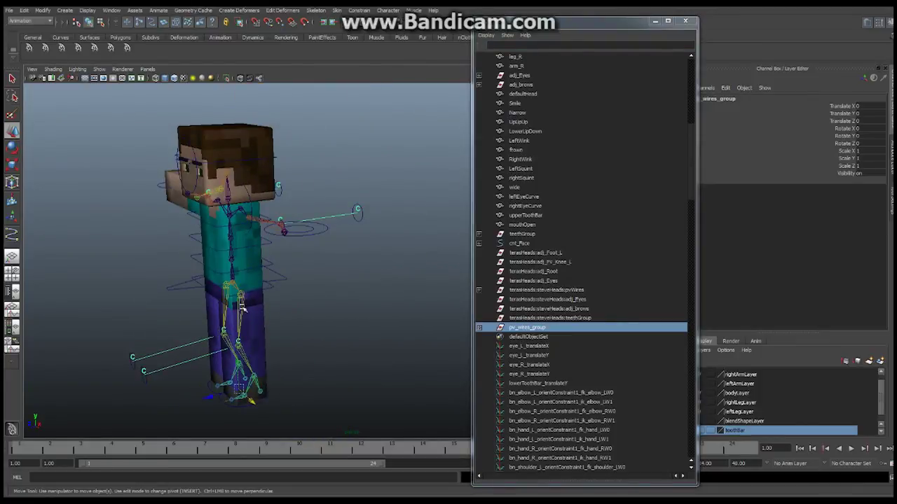
alt+drag(241, 306, 250, 328)
click(225, 337)
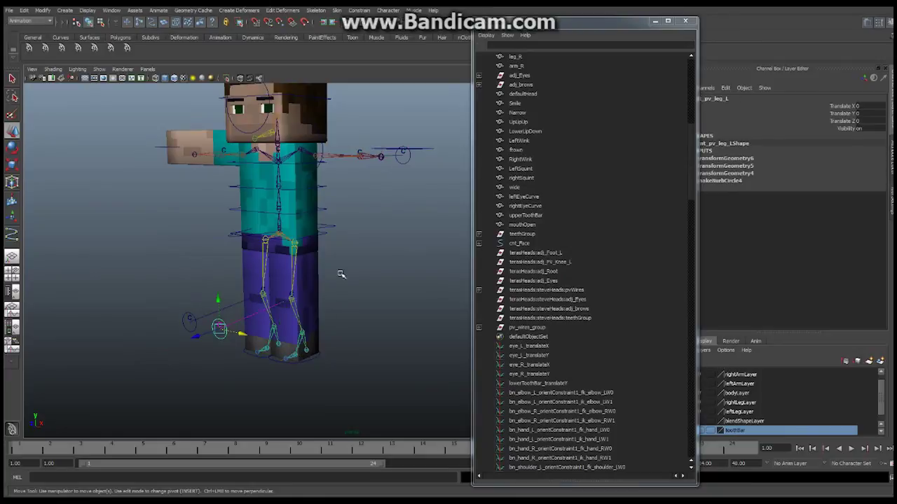
alt+middle_drag(344, 257, 324, 288)
click(655, 21)
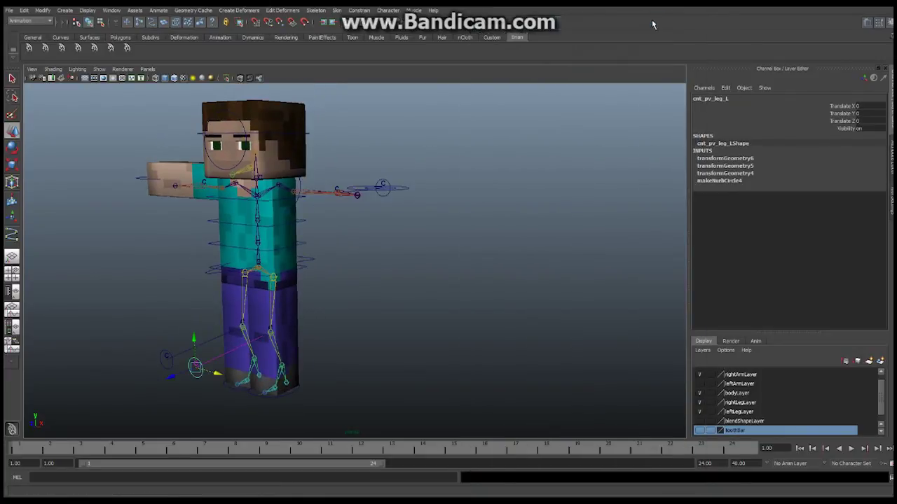
alt+drag(555, 214, 366, 212)
alt+middle_drag(328, 213, 395, 209)
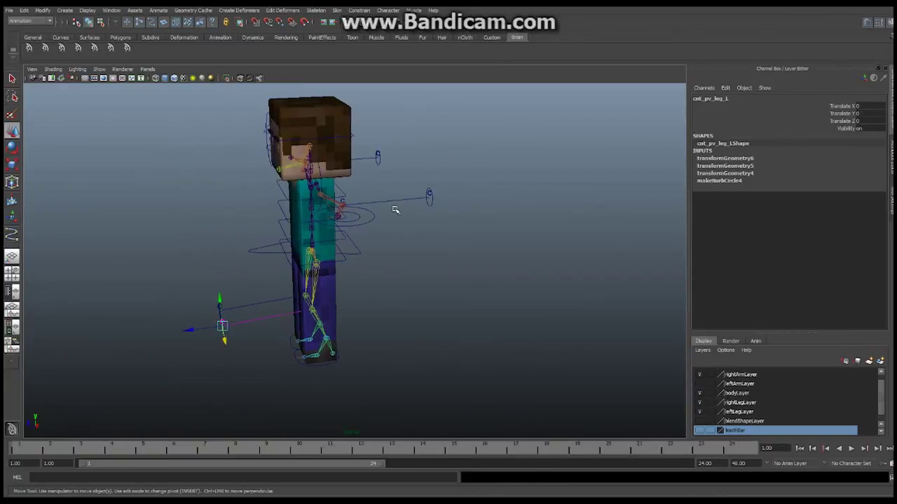